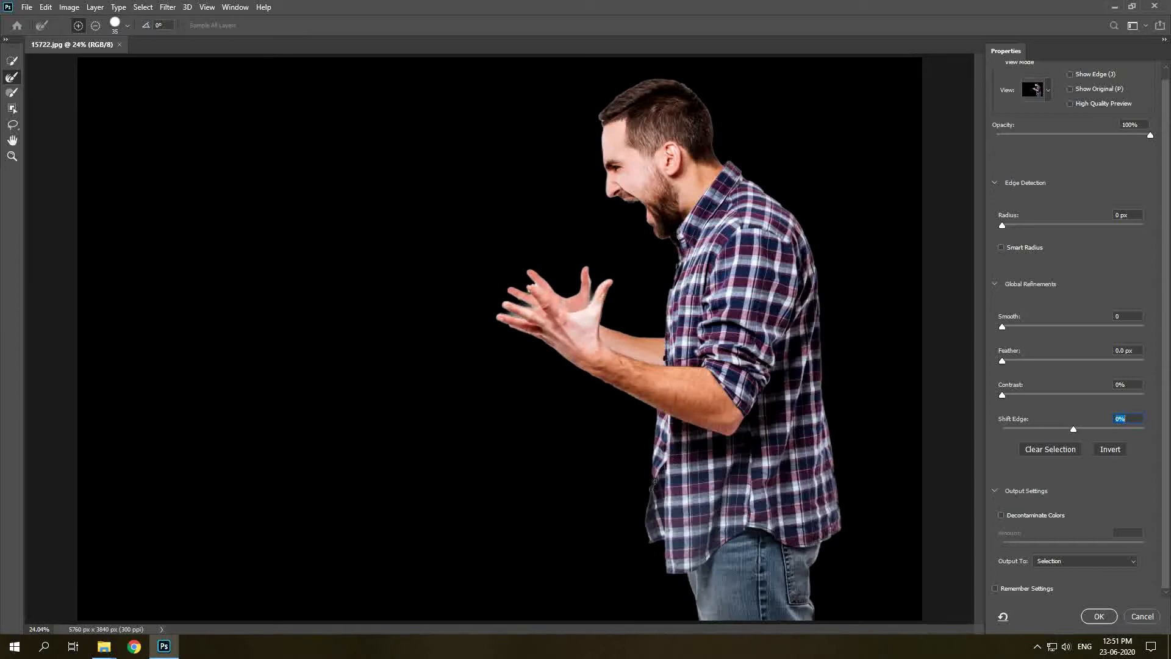
Refine the selection with a 5 px radius, smooth 15 and contrast 7%, outputting it to a new layer.
{"action": "left_click", "coordinate": [1039, 225]}
{"action": "left_click", "coordinate": [1023, 326]}
{"action": "left_click", "coordinate": [1014, 395]}
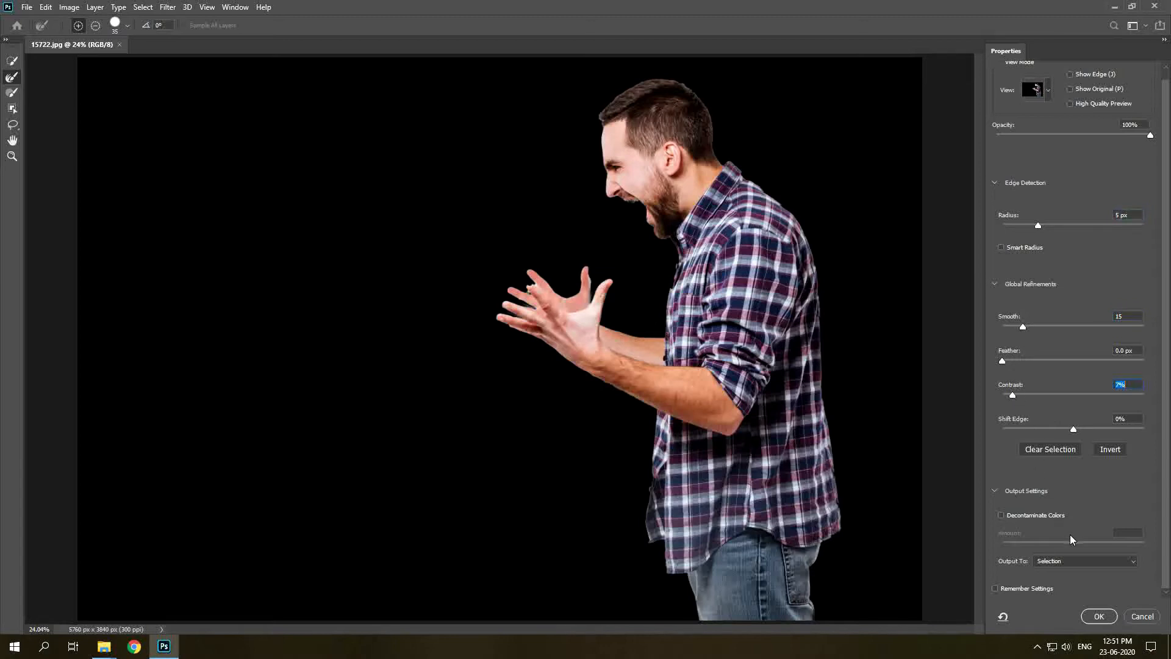
{"action": "left_click", "coordinate": [1079, 559]}
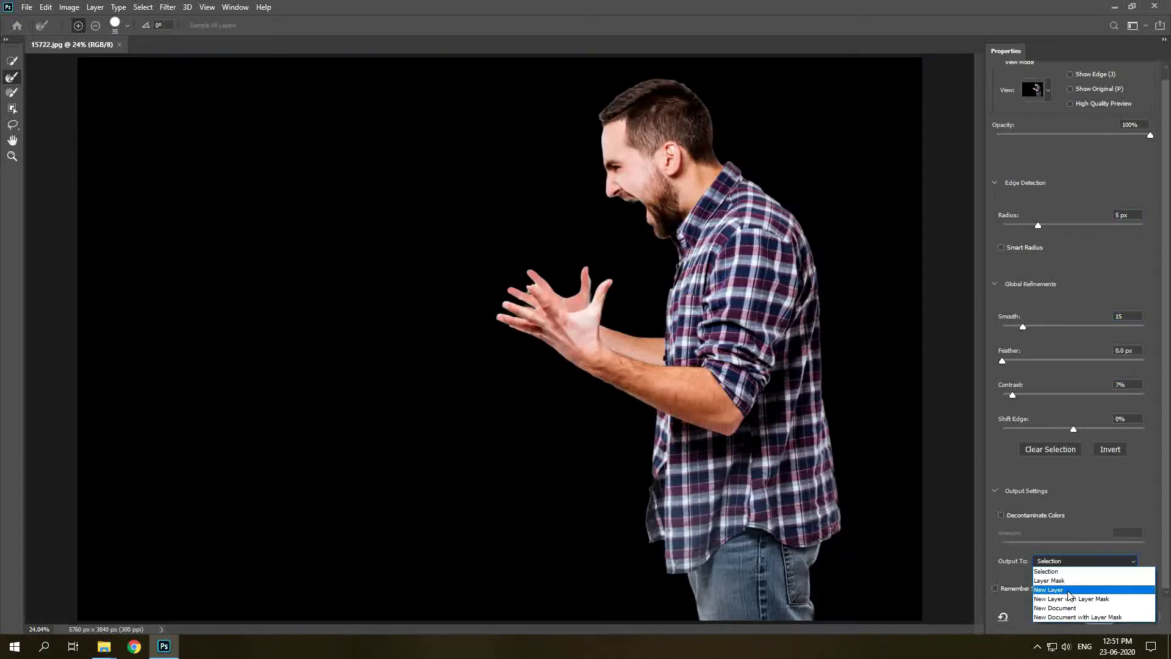
{"action": "left_click", "coordinate": [1069, 591]}
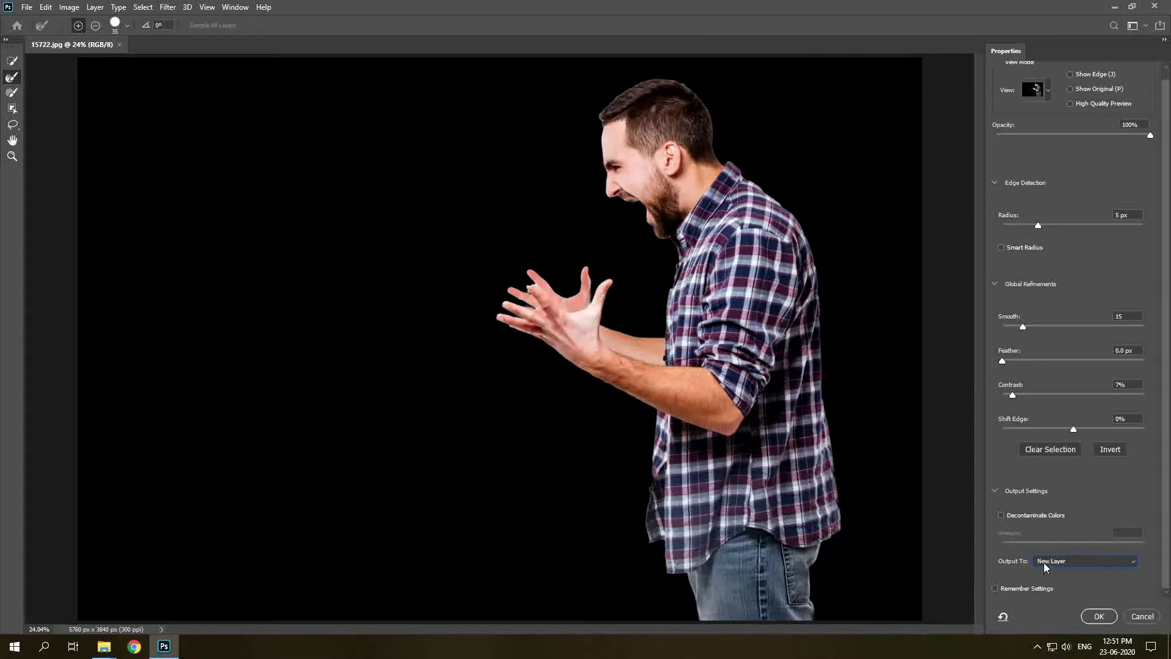
{"action": "left_click", "coordinate": [1102, 617]}
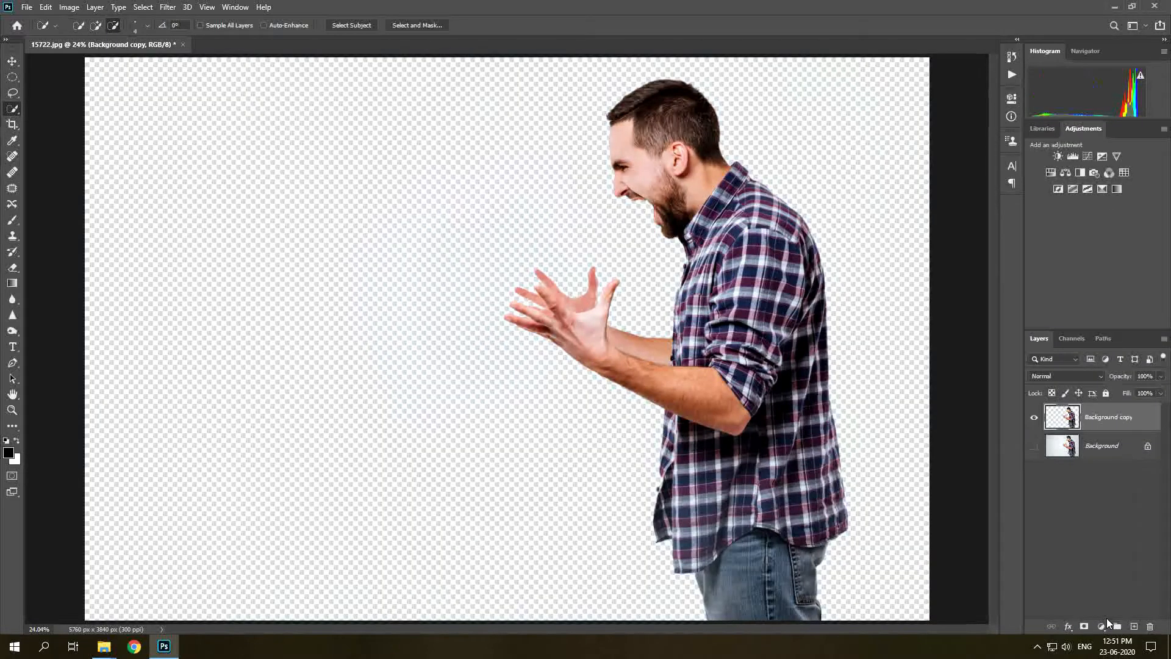
Delete the original Background layer.
{"action": "left_click", "coordinate": [1105, 446]}
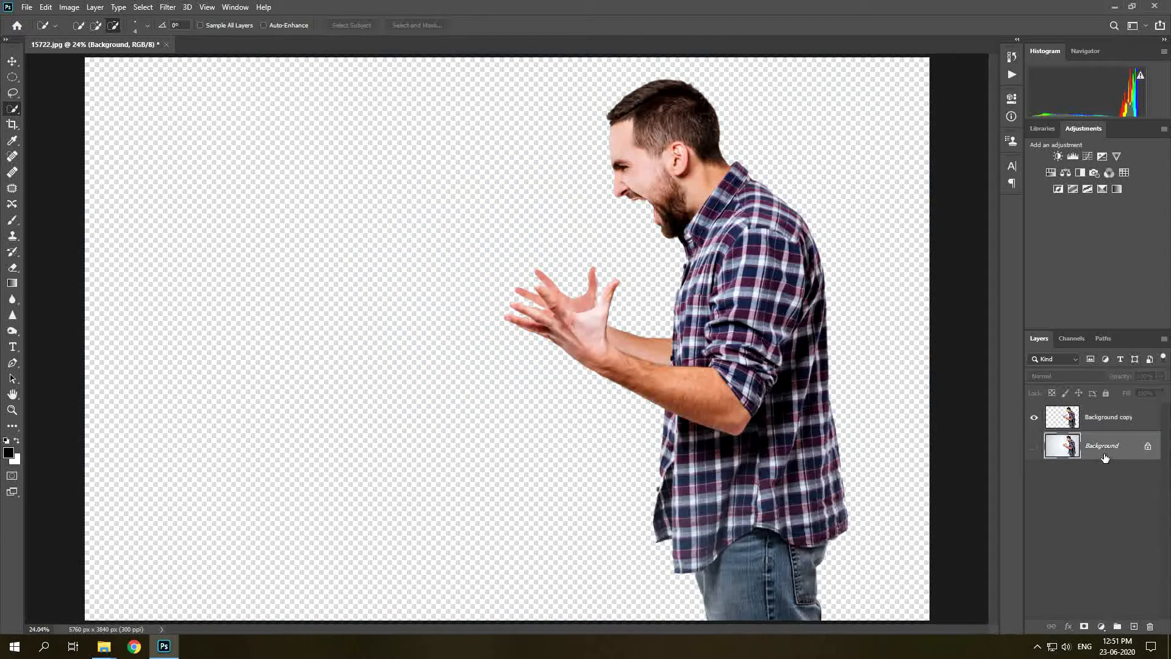
{"action": "key", "text": "Delete"}
Crop the canvas so the man sits further toward the left side of the image.
{"action": "key", "text": "c"}
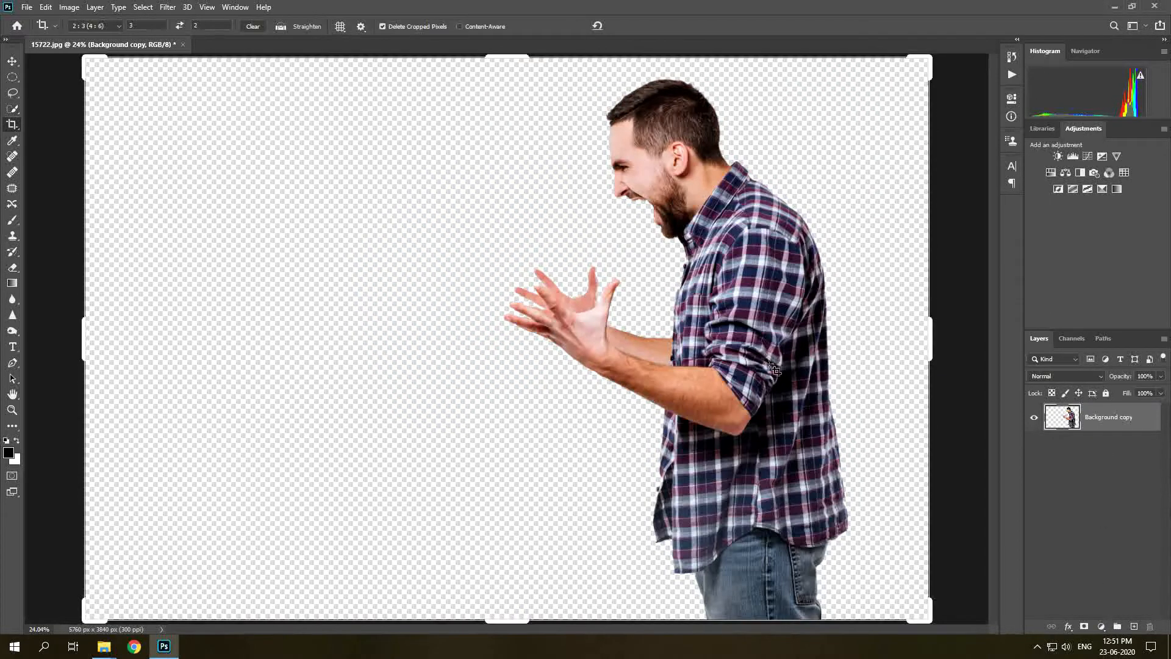
{"action": "left_click_drag", "start_coordinate": [85, 345], "coordinate": [148, 347]}
{"action": "left_click_drag", "start_coordinate": [623, 306], "coordinate": [393, 349]}
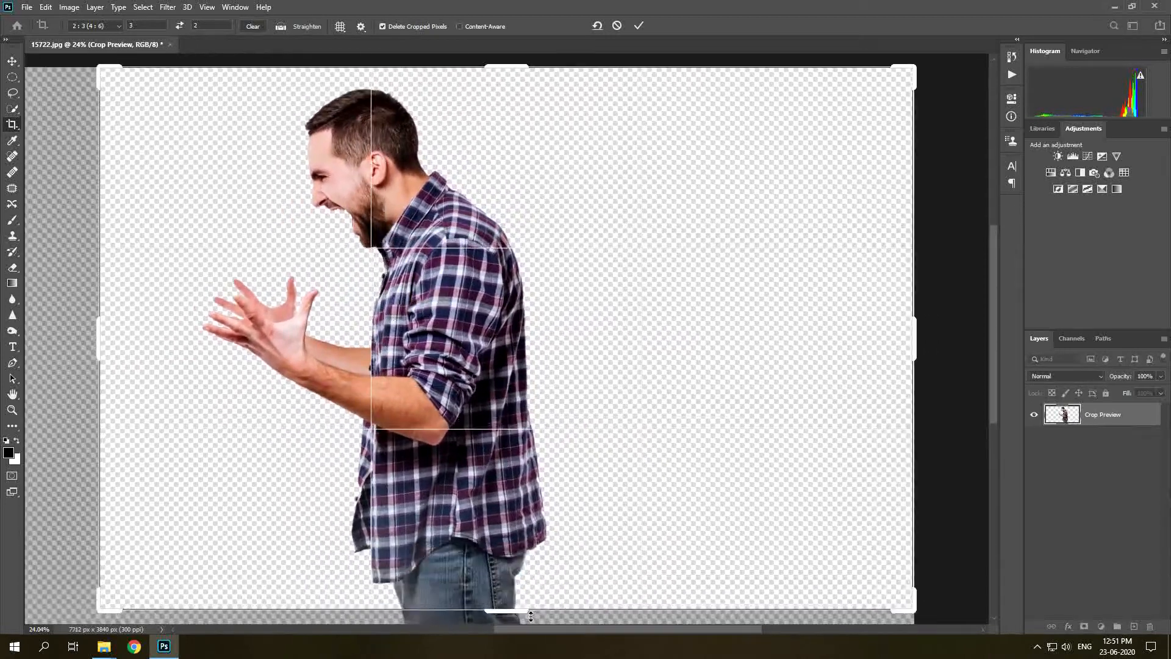
{"action": "key", "text": "Return"}
Add a Gradient Fill layer and set its gradient to the Blue_16 preset from the Blues folder.
{"action": "key", "text": "v"}
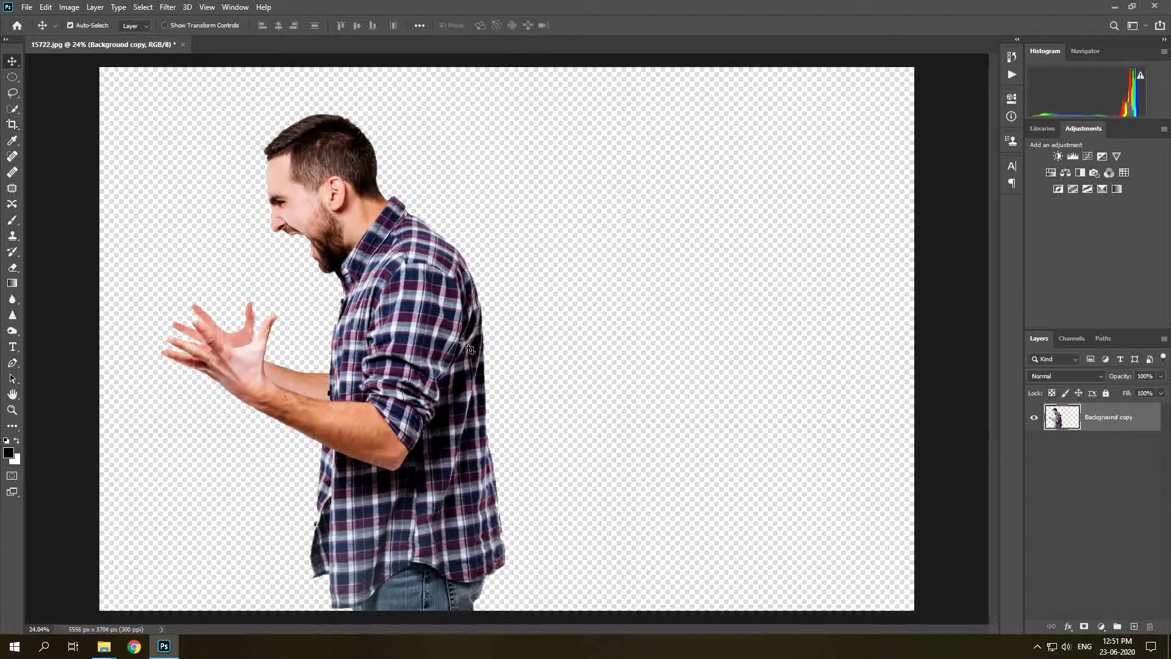
{"action": "left_click", "coordinate": [1100, 627]}
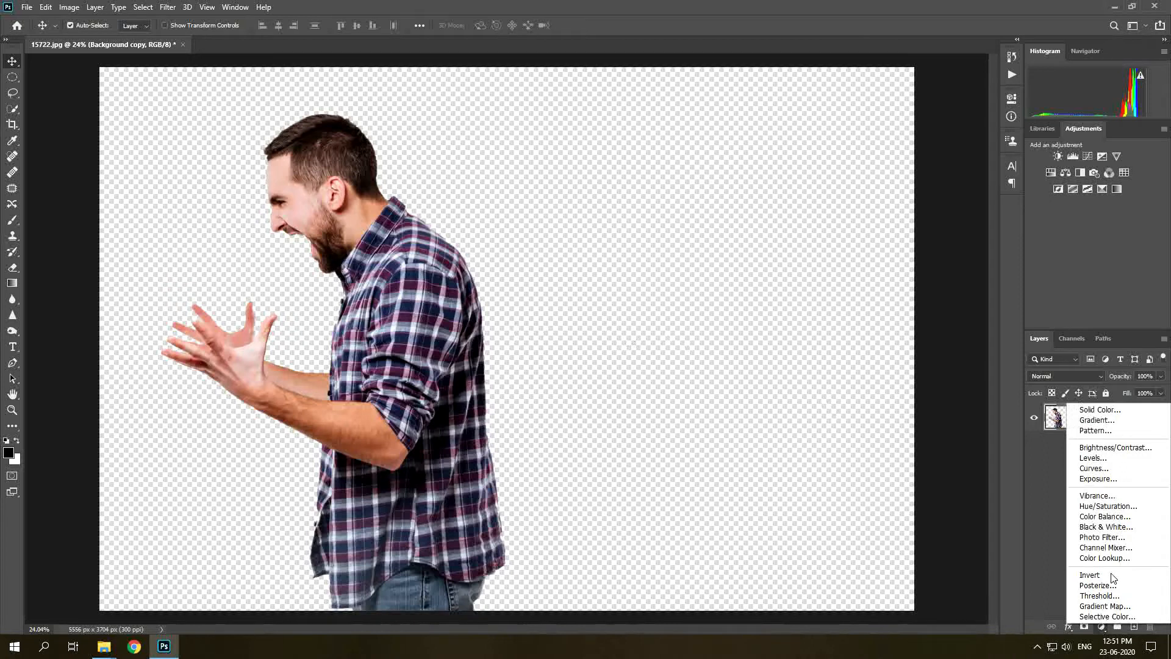
{"action": "left_click", "coordinate": [1126, 421]}
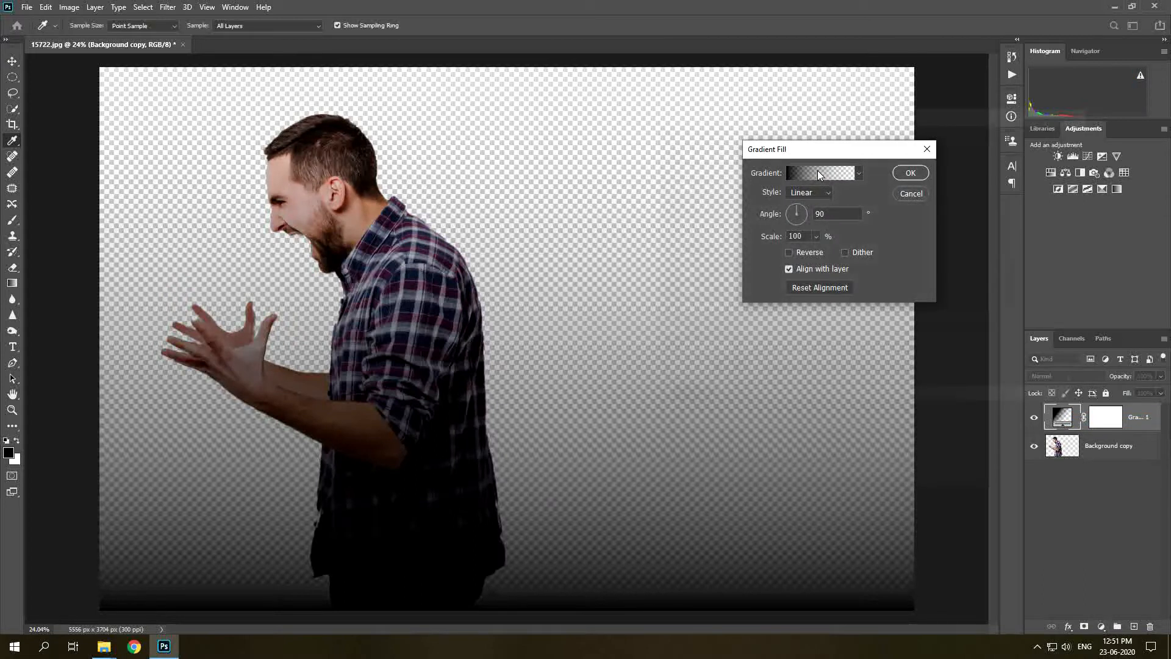
{"action": "left_click", "coordinate": [817, 173]}
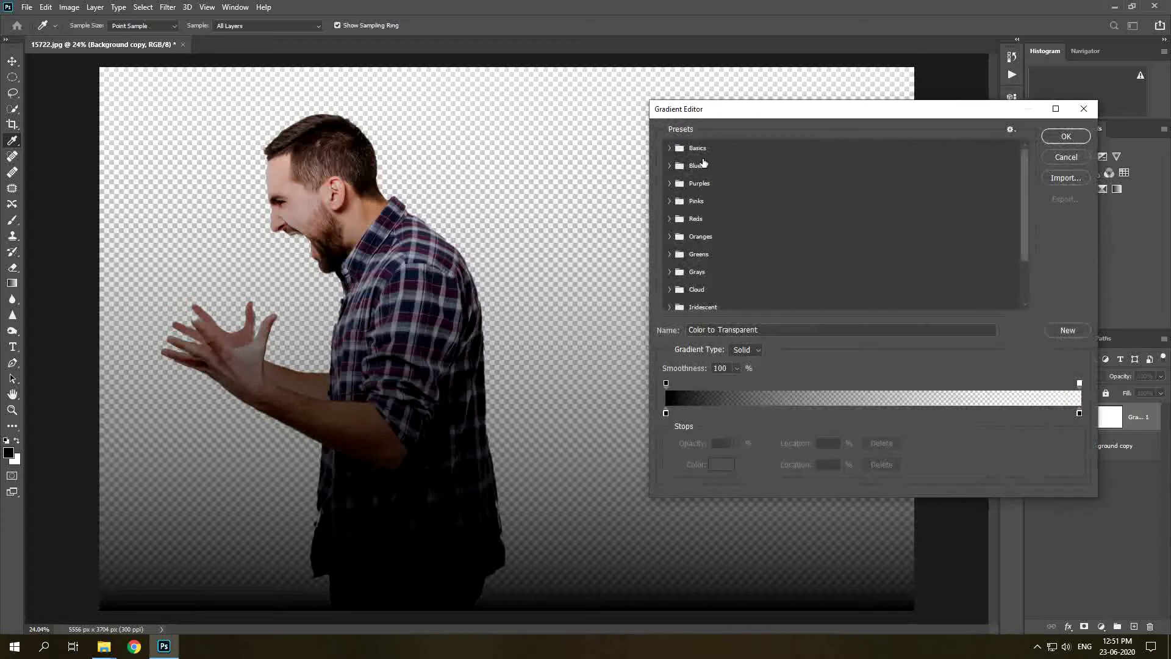
{"action": "left_click", "coordinate": [669, 165]}
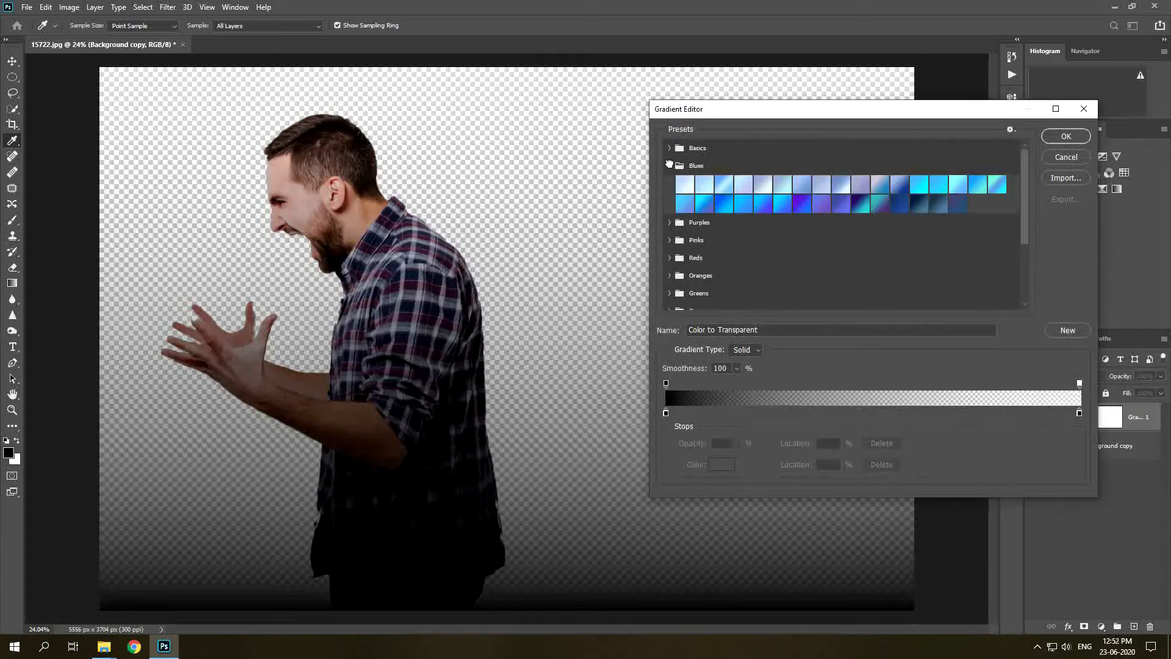
{"action": "left_click", "coordinate": [962, 184]}
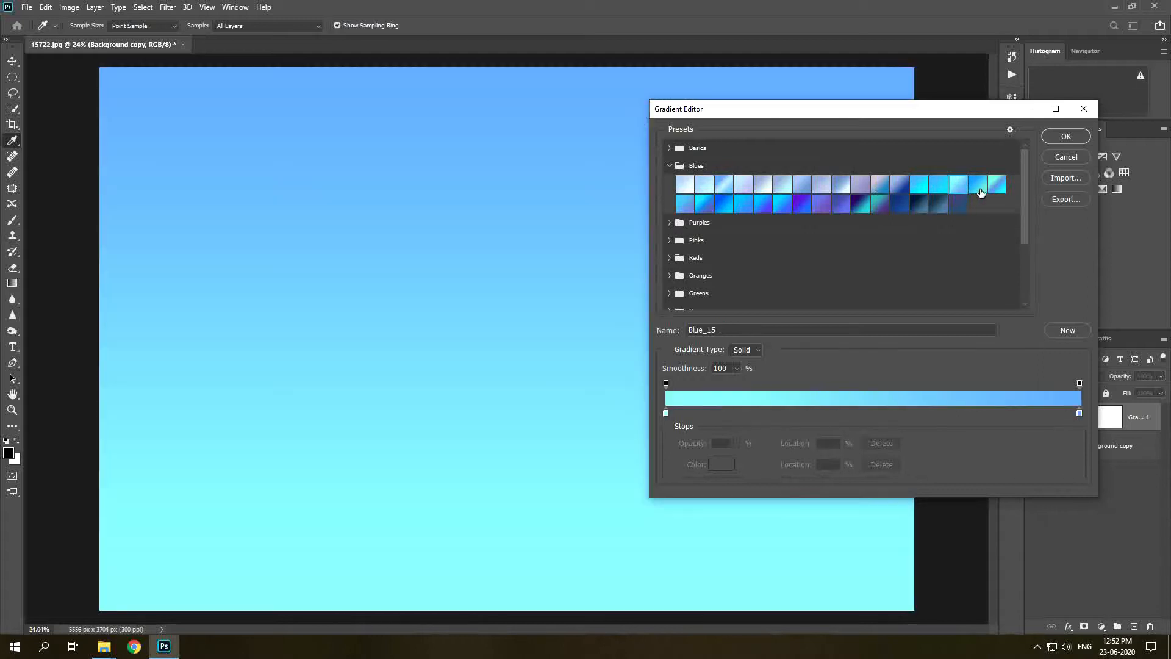
{"action": "left_click", "coordinate": [978, 188]}
{"action": "left_click", "coordinate": [963, 188]}
{"action": "left_click", "coordinate": [980, 188]}
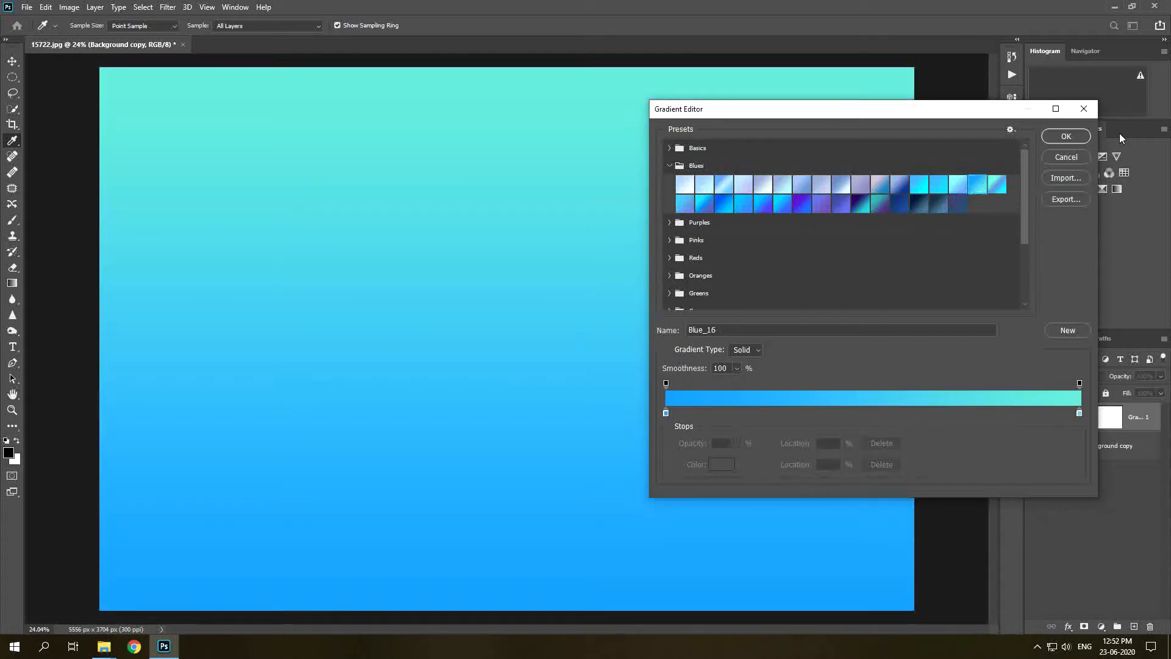
{"action": "left_click", "coordinate": [1067, 137]}
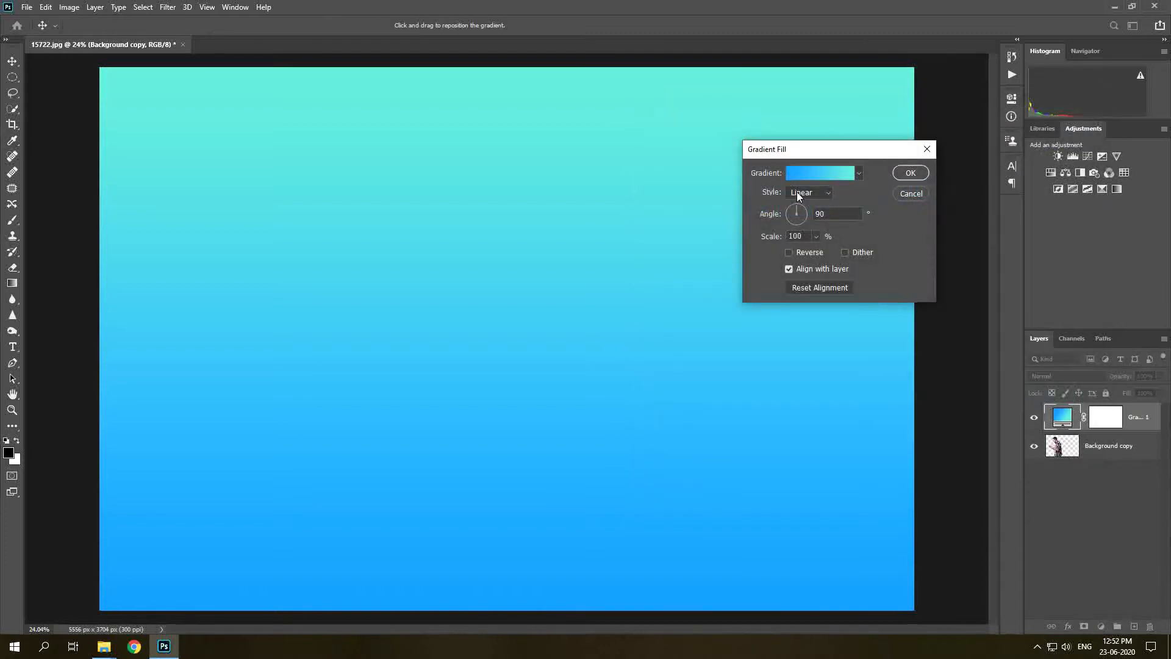
Set the gradient fill to Radial style, reversed, with 214% scale, and confirm.
{"action": "left_click", "coordinate": [797, 191]}
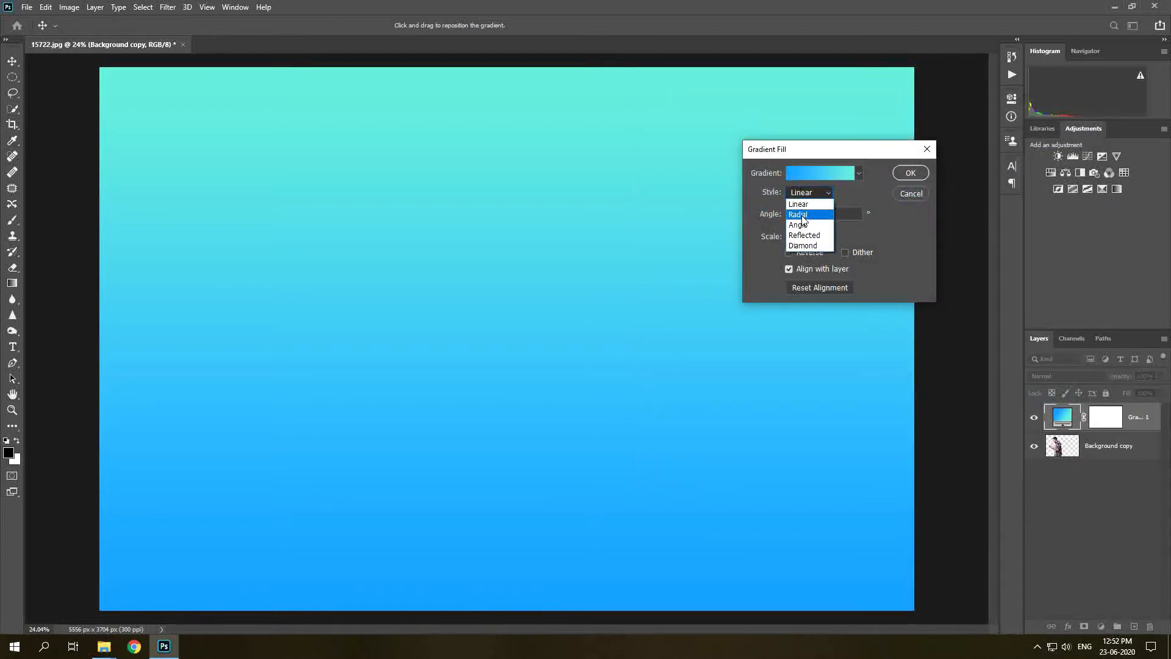
{"action": "left_click", "coordinate": [807, 215]}
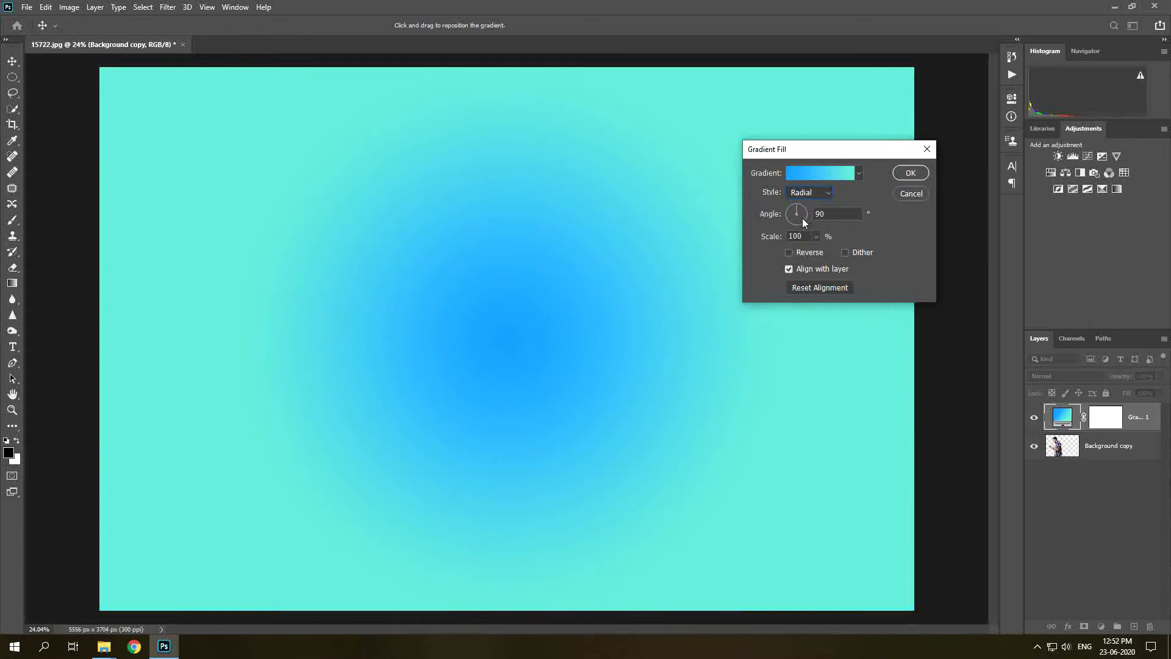
{"action": "left_click", "coordinate": [789, 253]}
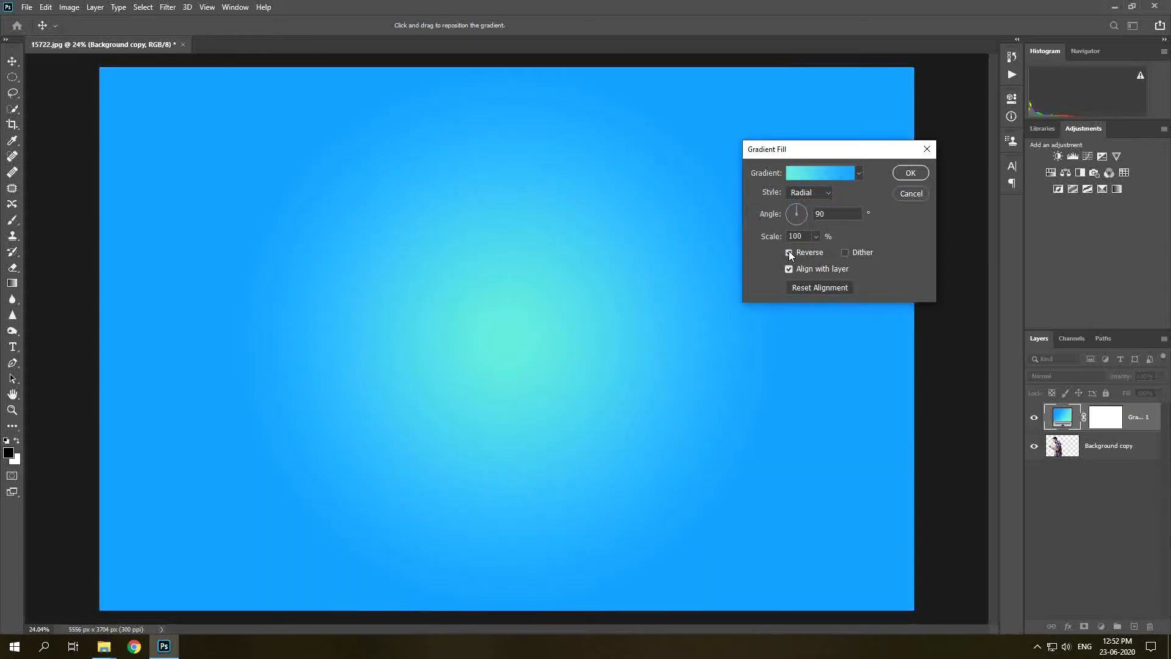
{"action": "mouse_move", "coordinate": [773, 240]}
{"action": "left_mouse_down"}
{"action": "mouse_move", "coordinate": [820, 238]}
{"action": "mouse_move", "coordinate": [769, 239]}
{"action": "left_mouse_up"}
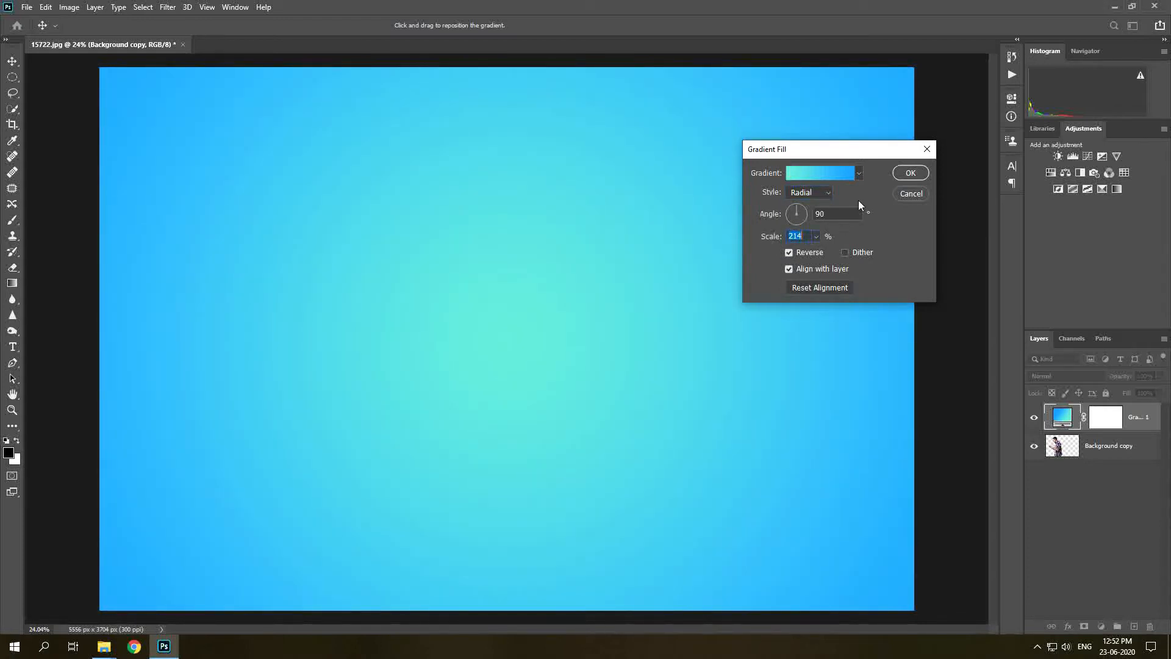
{"action": "left_click", "coordinate": [901, 175]}
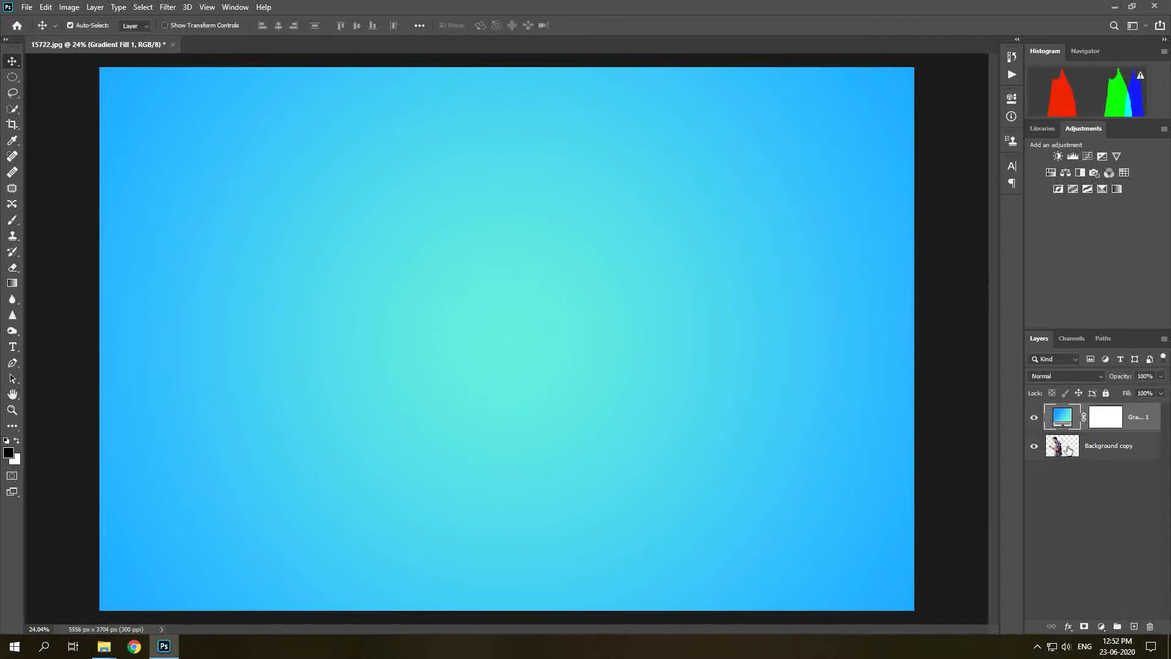
Move the gradient layer below the cutout layer and duplicate the cutout layer.
{"action": "left_click_drag", "start_coordinate": [1057, 420], "coordinate": [1079, 467]}
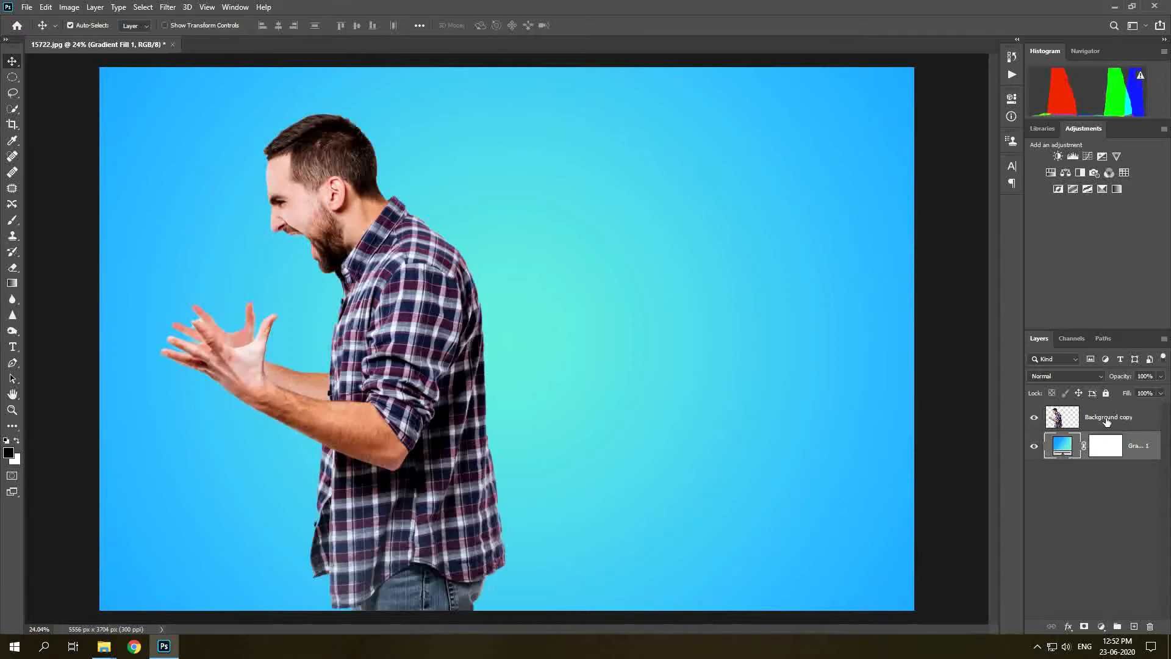
{"action": "left_click", "coordinate": [1106, 421]}
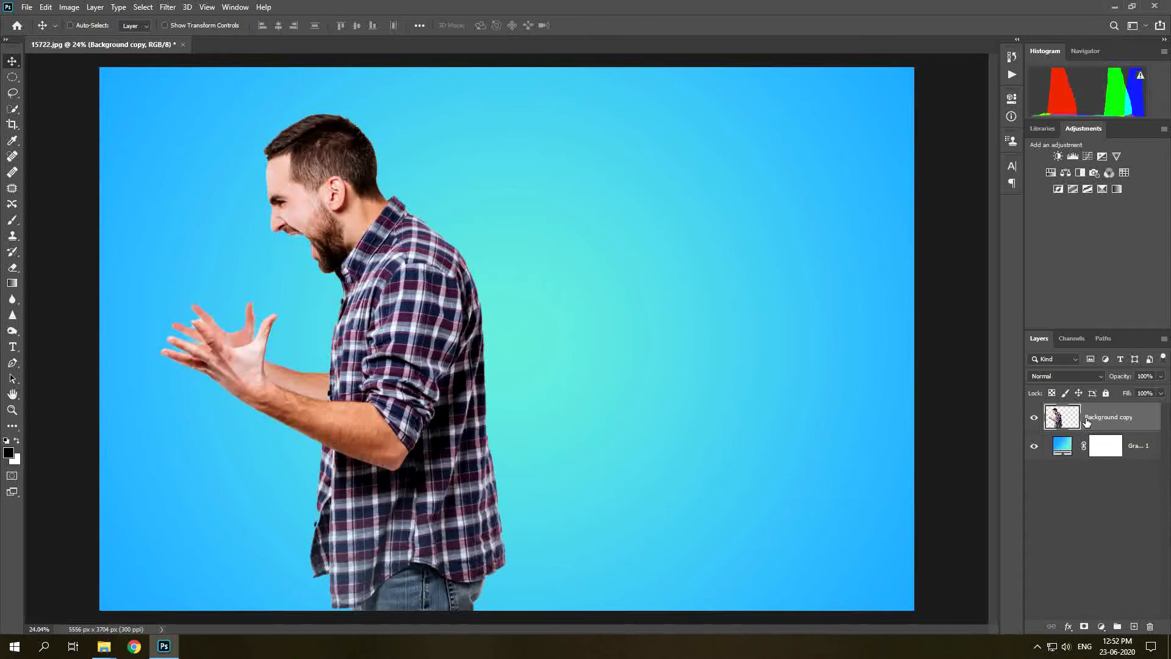
{"action": "key", "text": "ctrl+j"}
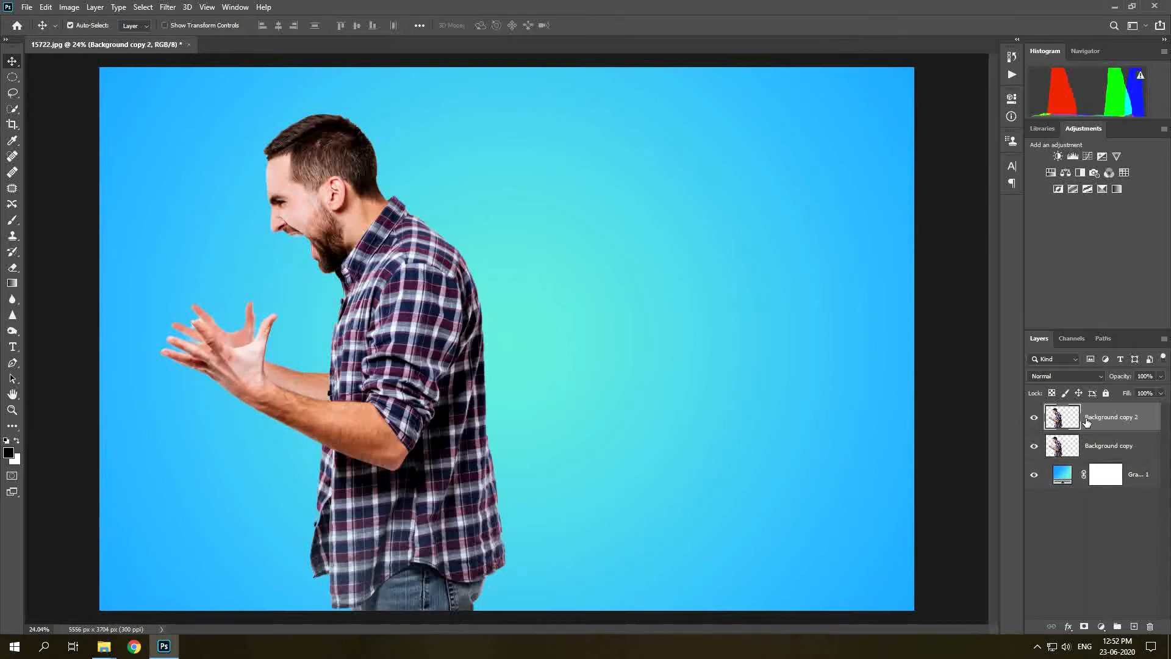
Rename the top cutout layer Model and the lower copy Liquify.
{"action": "double_click", "coordinate": [1094, 419]}
{"action": "type", "text": "Model"}
{"action": "key", "text": "Return"}
{"action": "double_click", "coordinate": [1106, 446]}
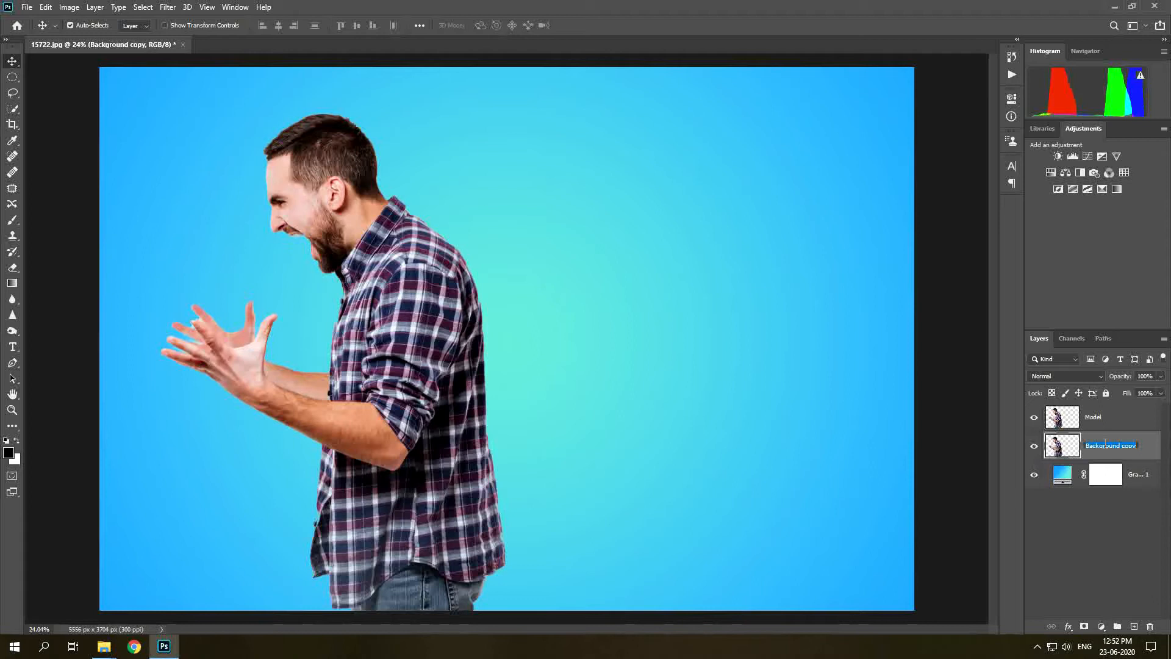
{"action": "type", "text": "Liquify"}
{"action": "key", "text": "Return"}
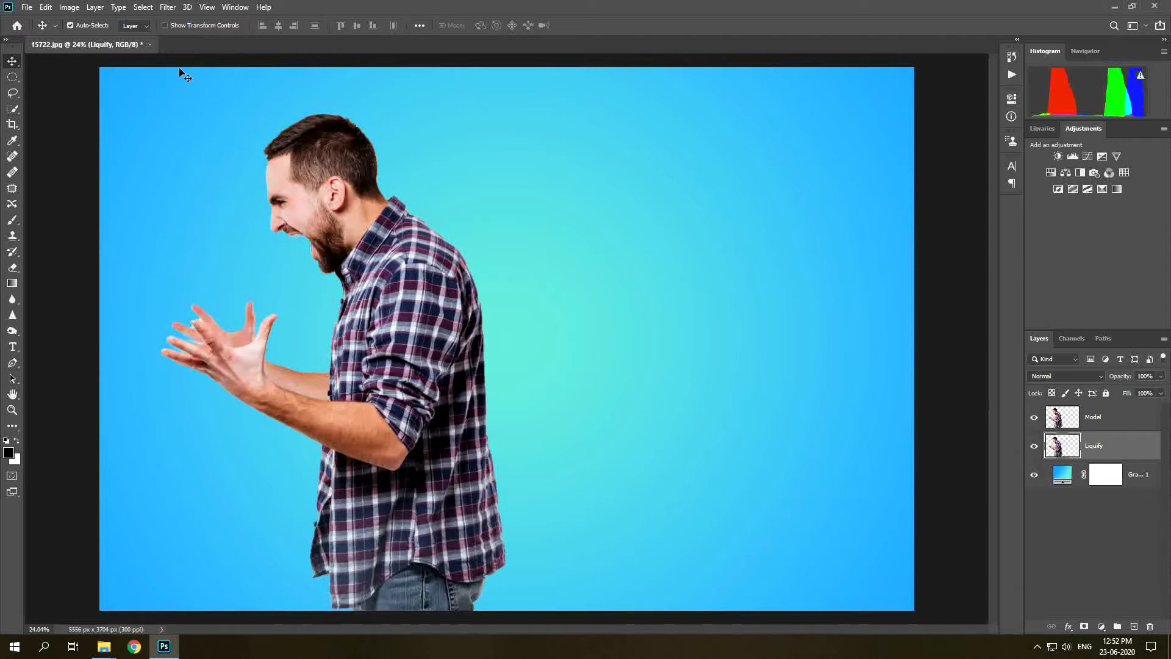
Open Liquify on the Liquify layer and, with a 600-size Forward Warp brush, stretch the hair up and back.
{"action": "left_click", "coordinate": [168, 7]}
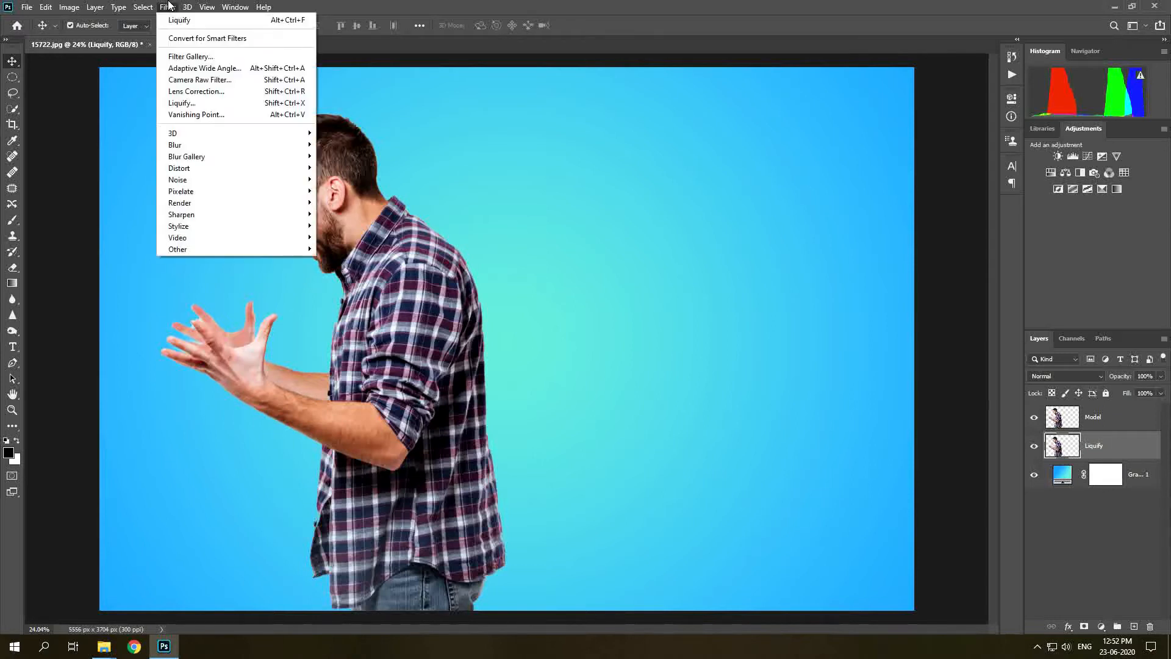
{"action": "left_click", "coordinate": [198, 102]}
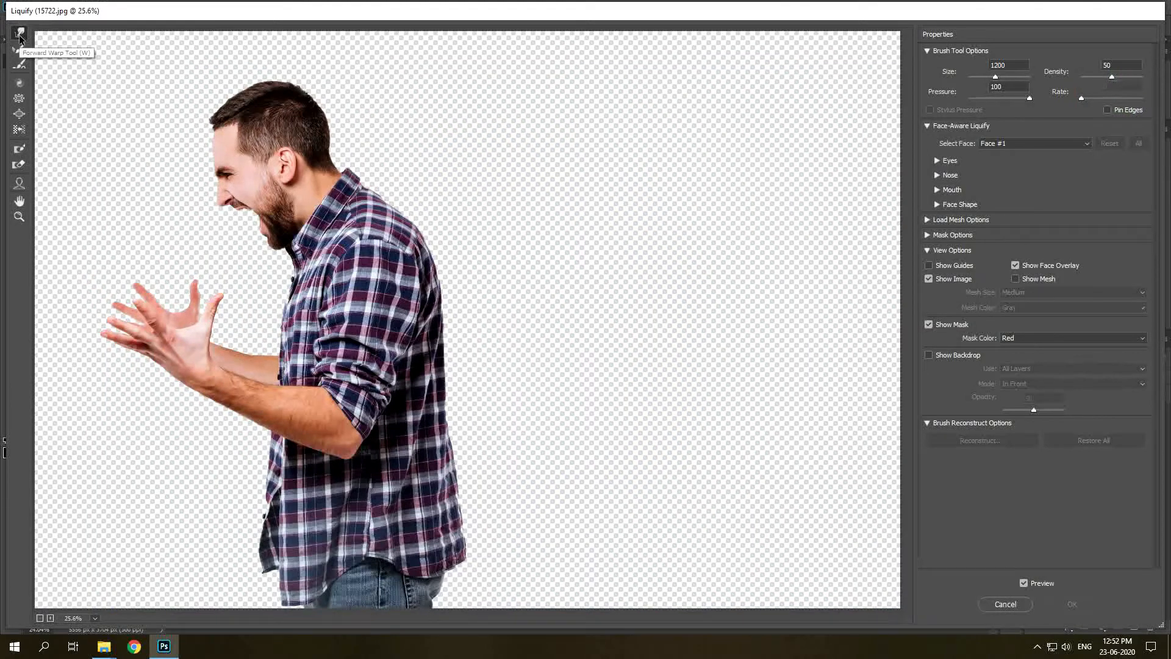
{"action": "key", "text": "bracketleft"}
{"action": "key", "text": "bracketleft"}
{"action": "key", "text": "bracketleft"}
{"action": "key", "text": "bracketleft"}
{"action": "key", "text": "bracketleft"}
{"action": "key", "text": "bracketleft"}
{"action": "left_click_drag", "start_coordinate": [262, 94], "coordinate": [244, 36]}
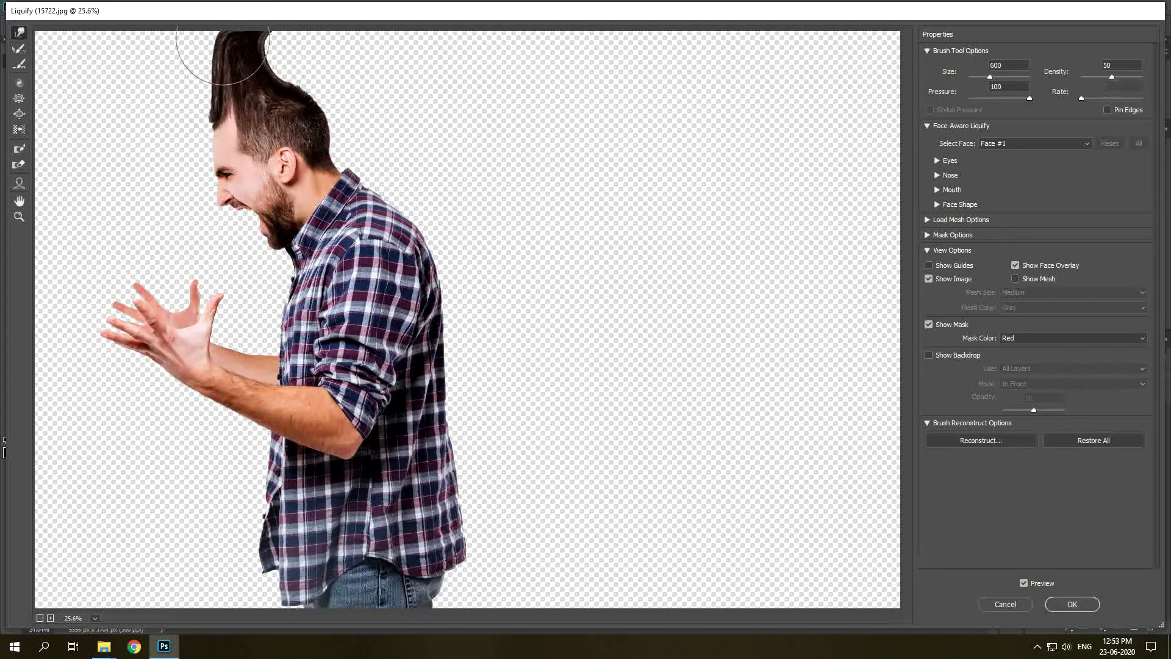
{"action": "mouse_move", "coordinate": [319, 83]}
{"action": "left_mouse_down"}
{"action": "mouse_move", "coordinate": [391, 24]}
{"action": "mouse_move", "coordinate": [472, 56]}
{"action": "left_mouse_up"}
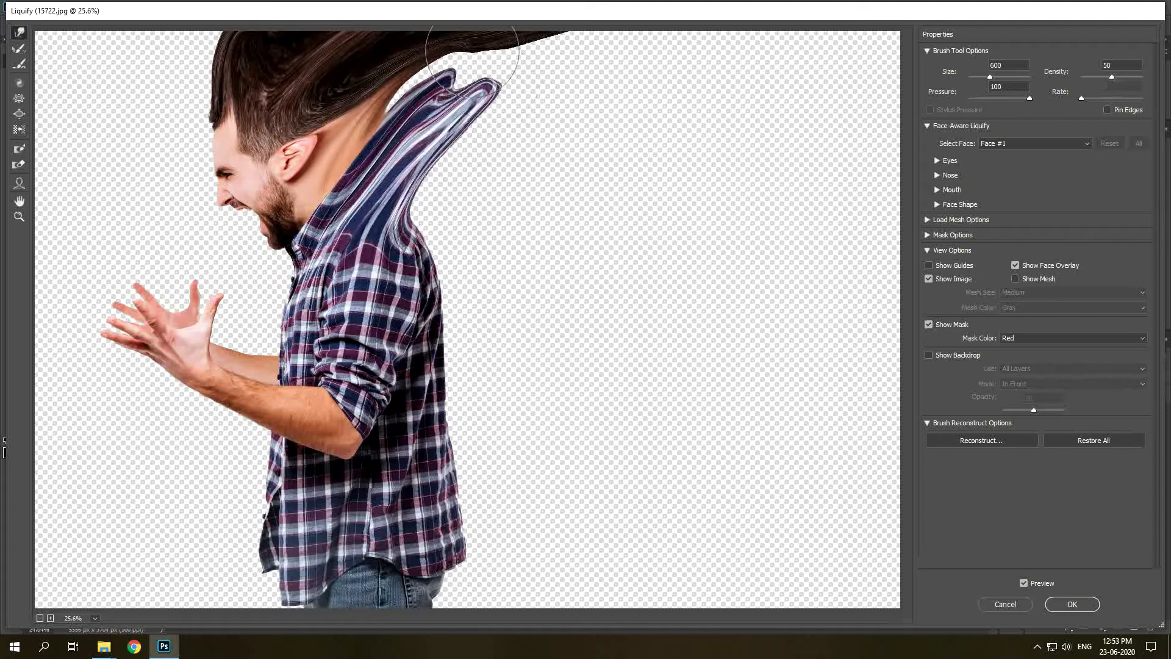
Enlarge the brush to 1400 and warp the shirt into long streaks reaching the right edge, then apply Liquify.
{"action": "key", "text": "bracketright"}
{"action": "key", "text": "bracketright"}
{"action": "key", "text": "bracketright"}
{"action": "key", "text": "bracketright"}
{"action": "key", "text": "bracketright"}
{"action": "key", "text": "bracketright"}
{"action": "key", "text": "bracketright"}
{"action": "key", "text": "bracketright"}
{"action": "mouse_move", "coordinate": [504, 262]}
{"action": "left_mouse_down"}
{"action": "mouse_move", "coordinate": [848, 36]}
{"action": "mouse_move", "coordinate": [903, 293]}
{"action": "mouse_move", "coordinate": [972, 334]}
{"action": "left_mouse_up"}
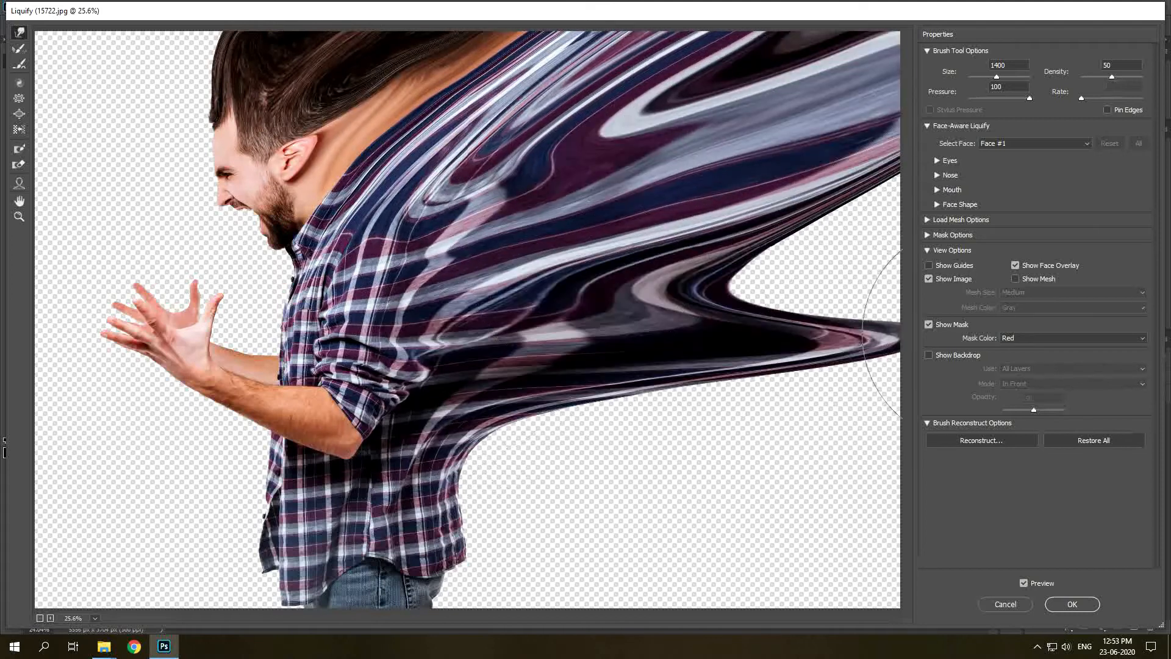
{"action": "left_click_drag", "start_coordinate": [598, 366], "coordinate": [915, 274]}
{"action": "left_click_drag", "start_coordinate": [439, 476], "coordinate": [634, 503]}
{"action": "left_click_drag", "start_coordinate": [355, 537], "coordinate": [909, 488]}
{"action": "left_click_drag", "start_coordinate": [586, 589], "coordinate": [909, 549]}
{"action": "left_click_drag", "start_coordinate": [818, 537], "coordinate": [909, 586]}
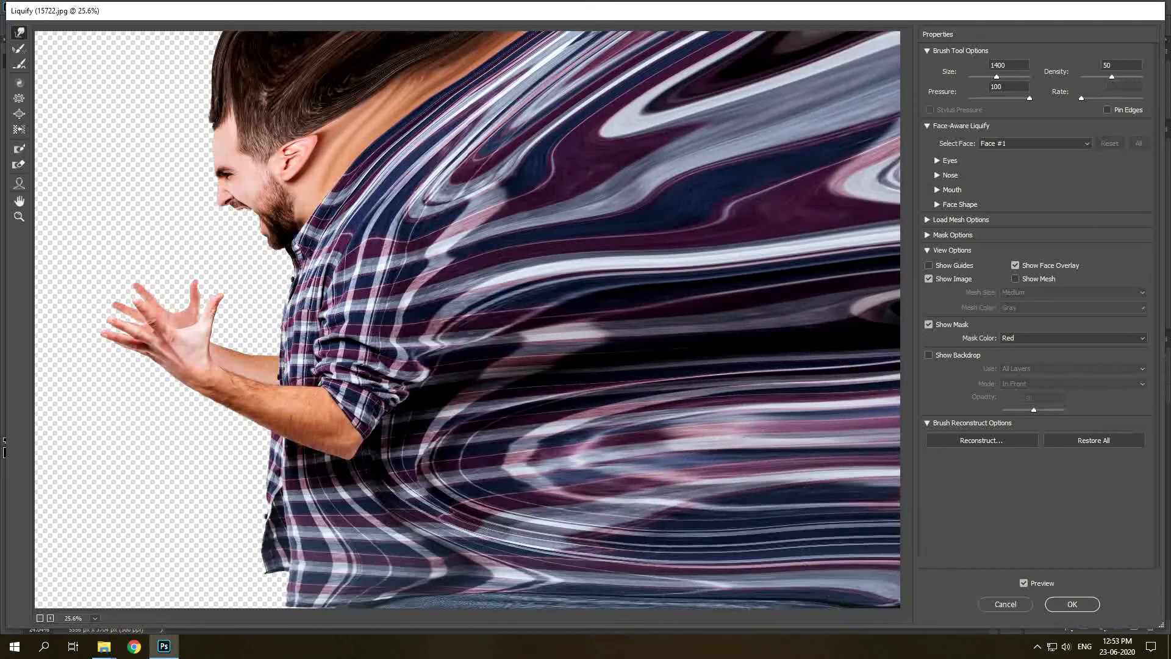
{"action": "left_click_drag", "start_coordinate": [848, 374], "coordinate": [909, 362]}
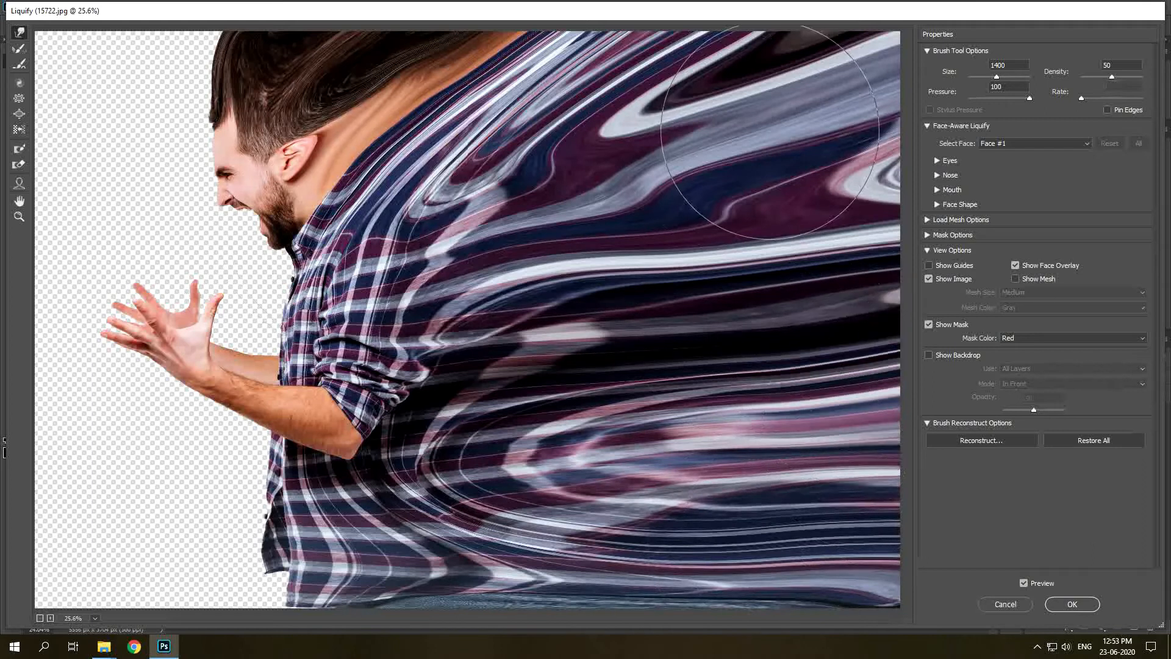
{"action": "left_click_drag", "start_coordinate": [770, 132], "coordinate": [897, 104]}
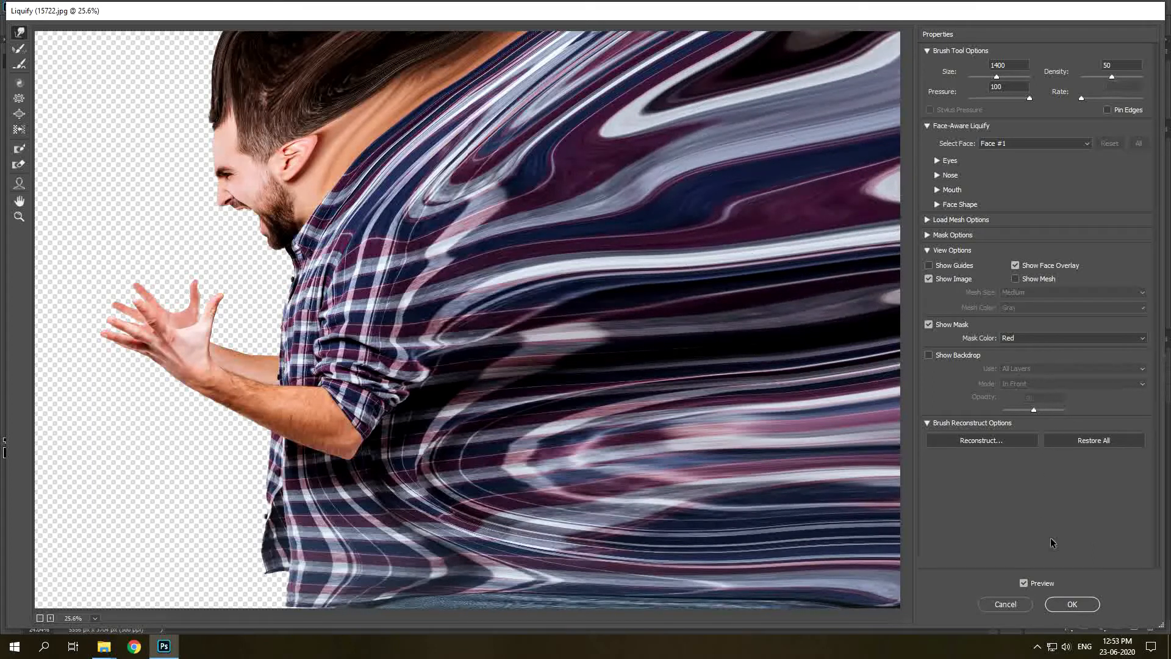
{"action": "left_click", "coordinate": [1069, 607]}
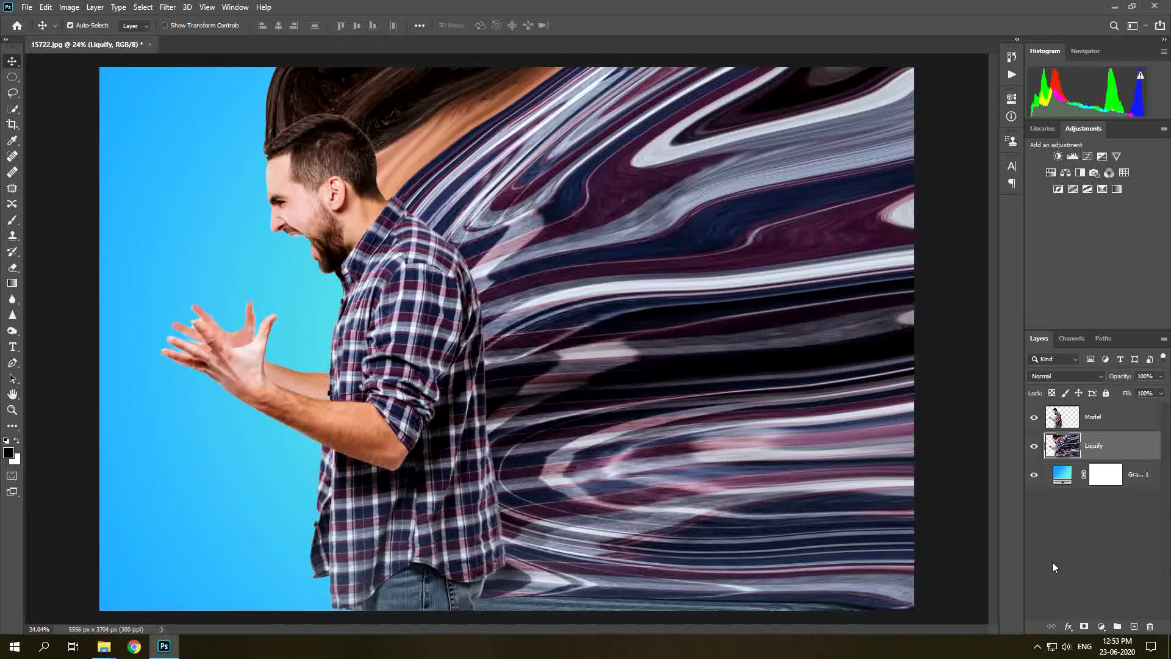
Add a hide-all black layer mask to the Liquify layer.
{"action": "left_click", "coordinate": [1084, 627], "text": "alt"}
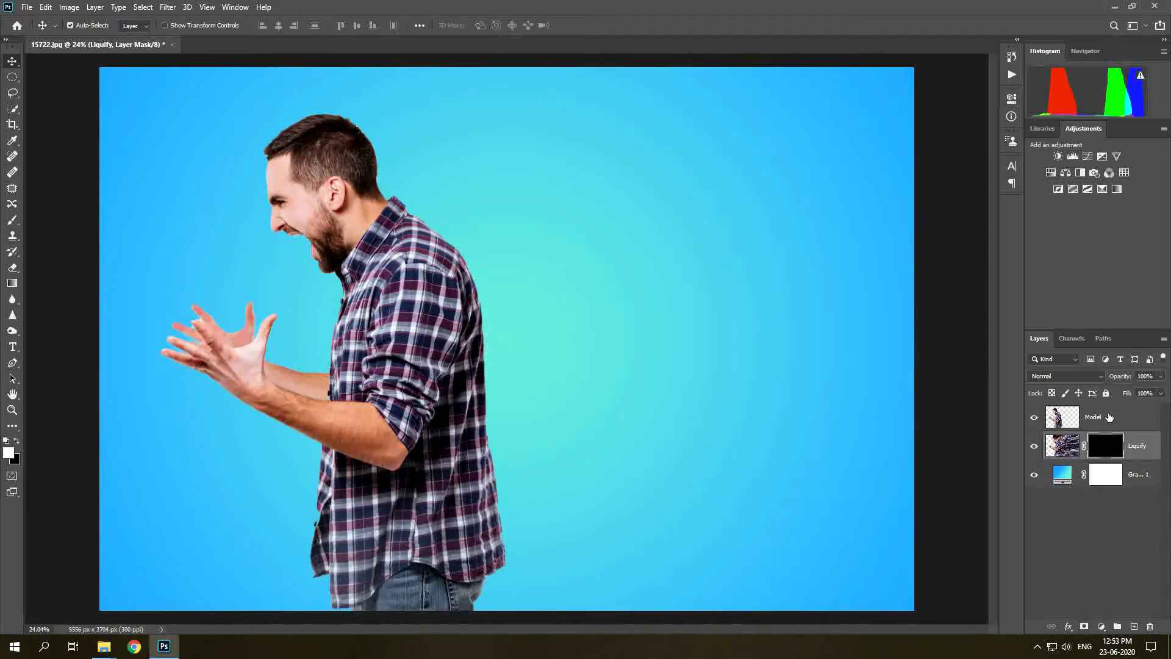
Add a layer mask to the Model layer.
{"action": "left_click", "coordinate": [1109, 417]}
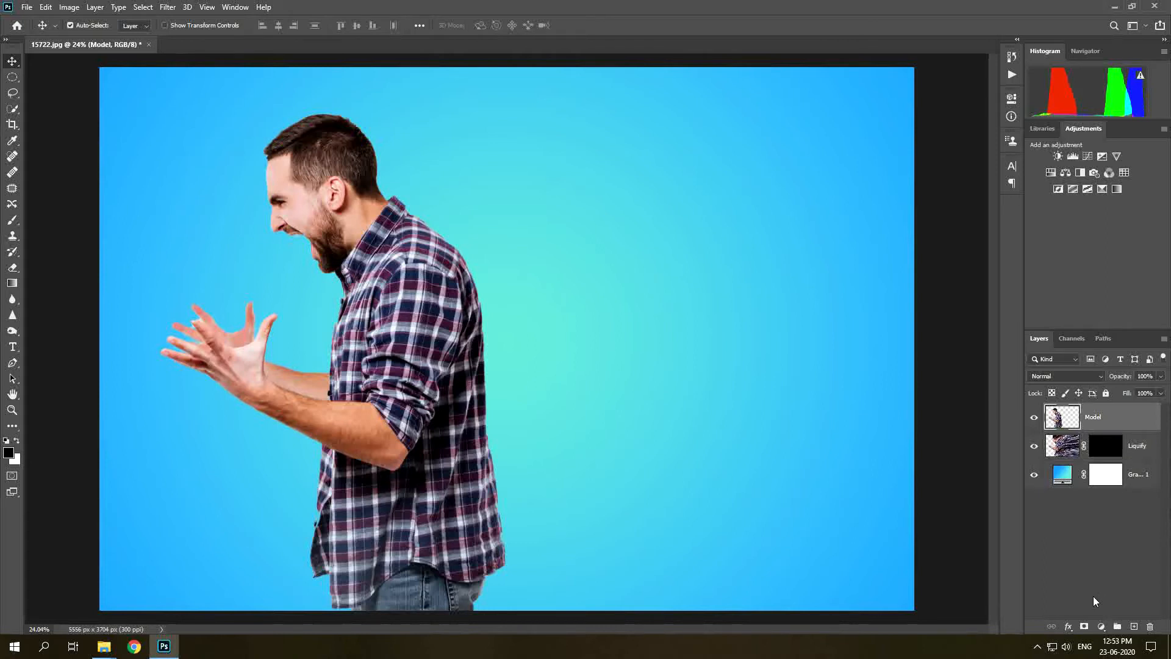
{"action": "left_click", "coordinate": [1084, 627]}
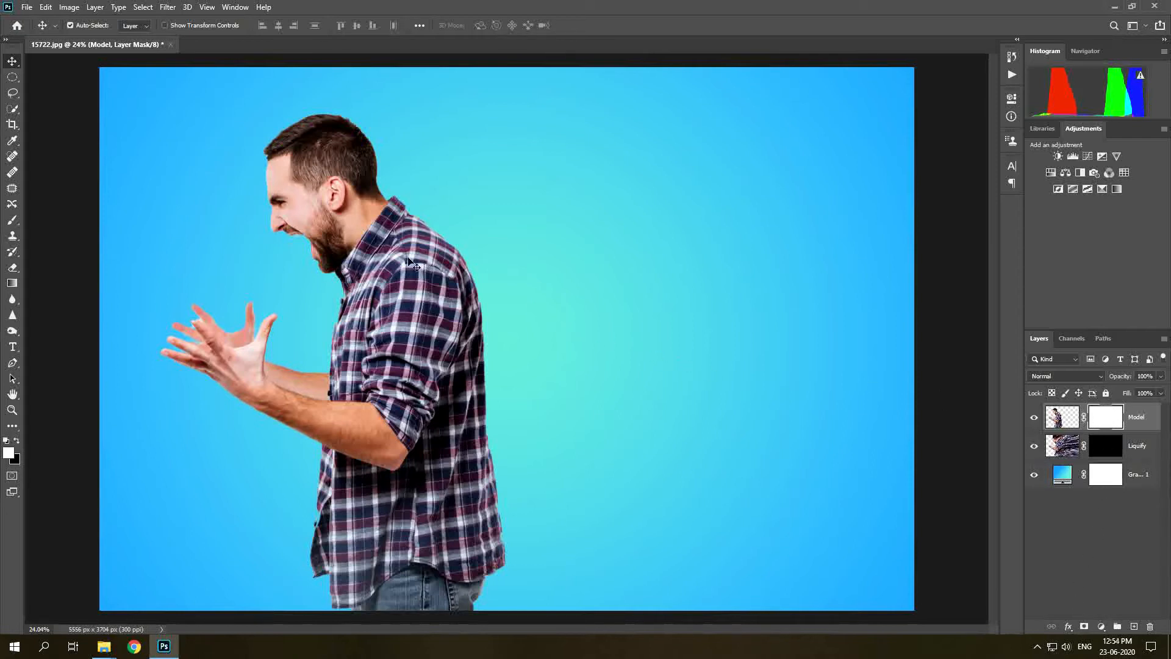
Import the Dispersion Brush set into the Brush tool's presets.
{"action": "left_click", "coordinate": [13, 222]}
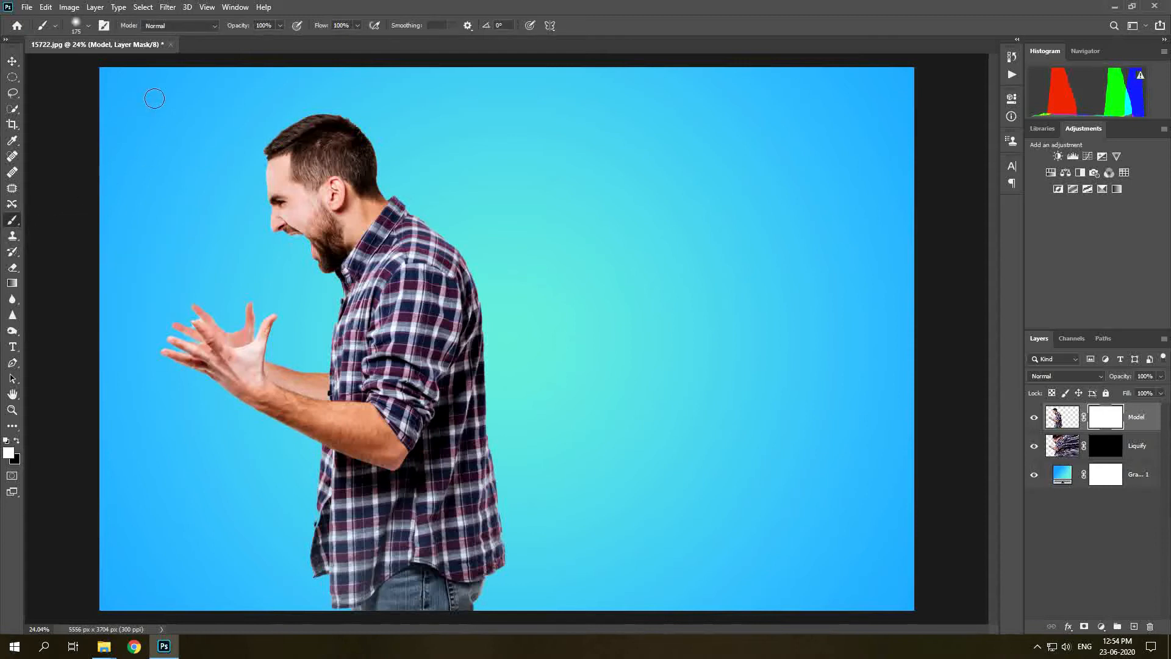
{"action": "right_click", "coordinate": [194, 149]}
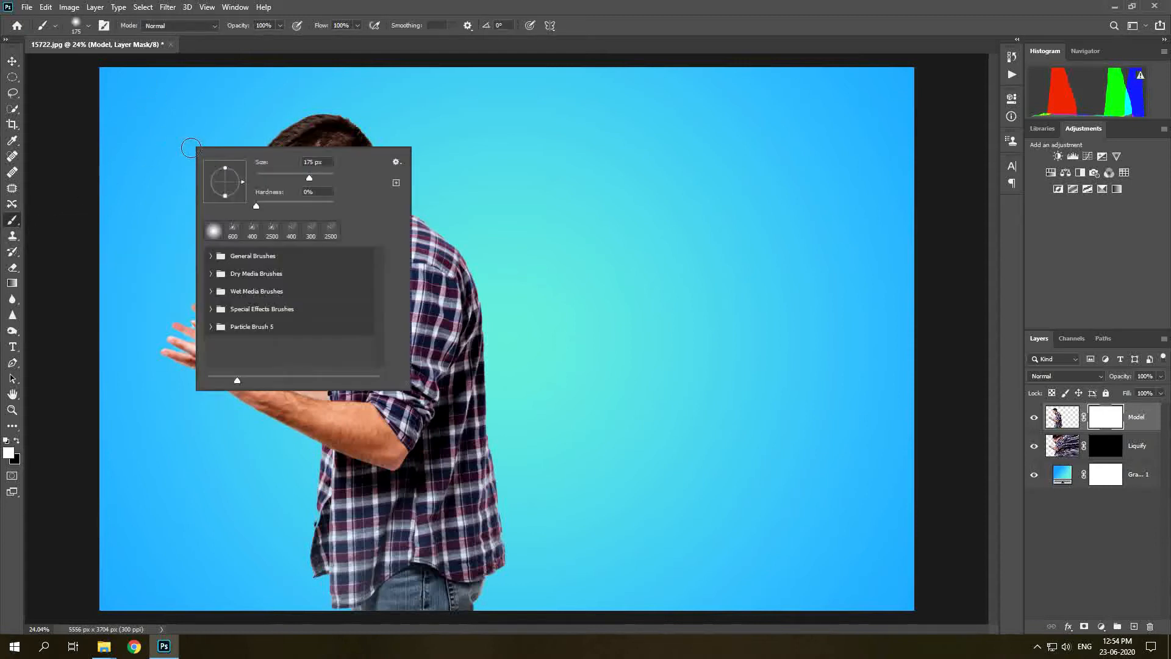
{"action": "left_click", "coordinate": [395, 163]}
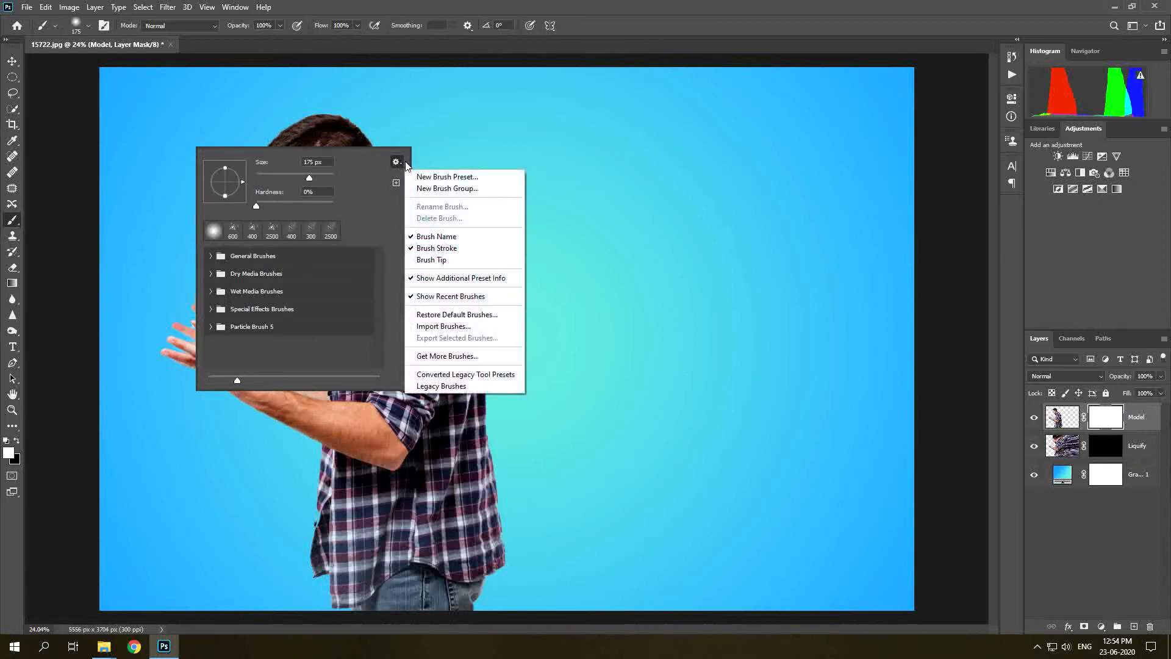
{"action": "left_click", "coordinate": [464, 328]}
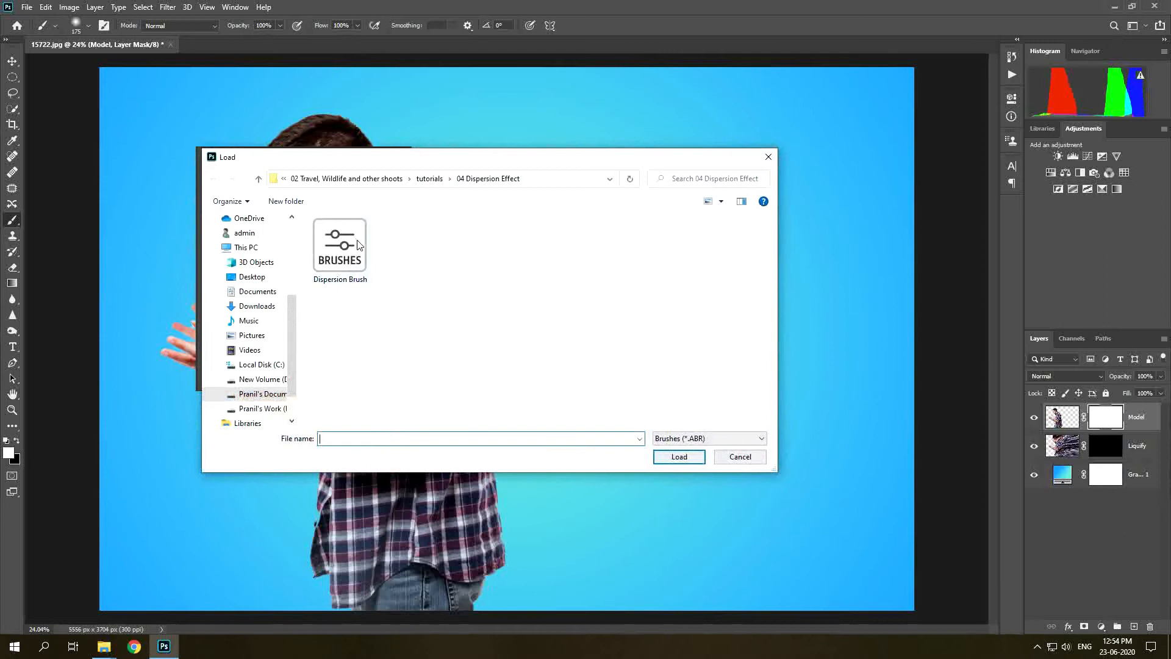
{"action": "double_click", "coordinate": [357, 251]}
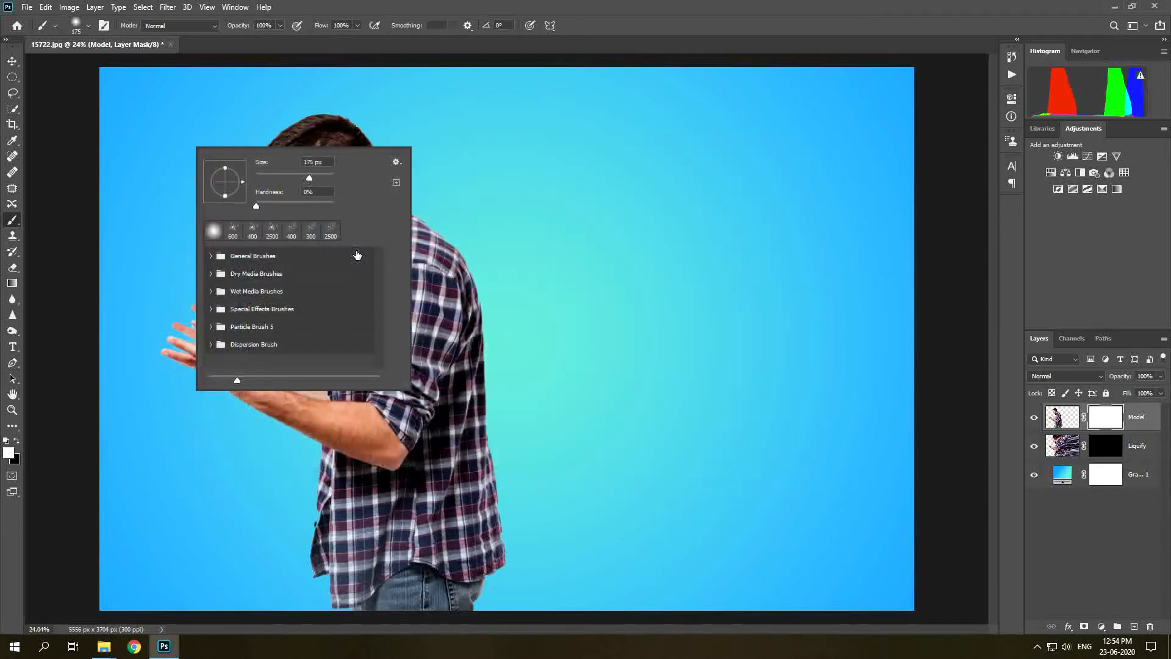
Choose the bgb19 dispersion brush at about 500 px and paint black on the Model mask along the man's hair and back.
{"action": "double_click", "coordinate": [281, 347]}
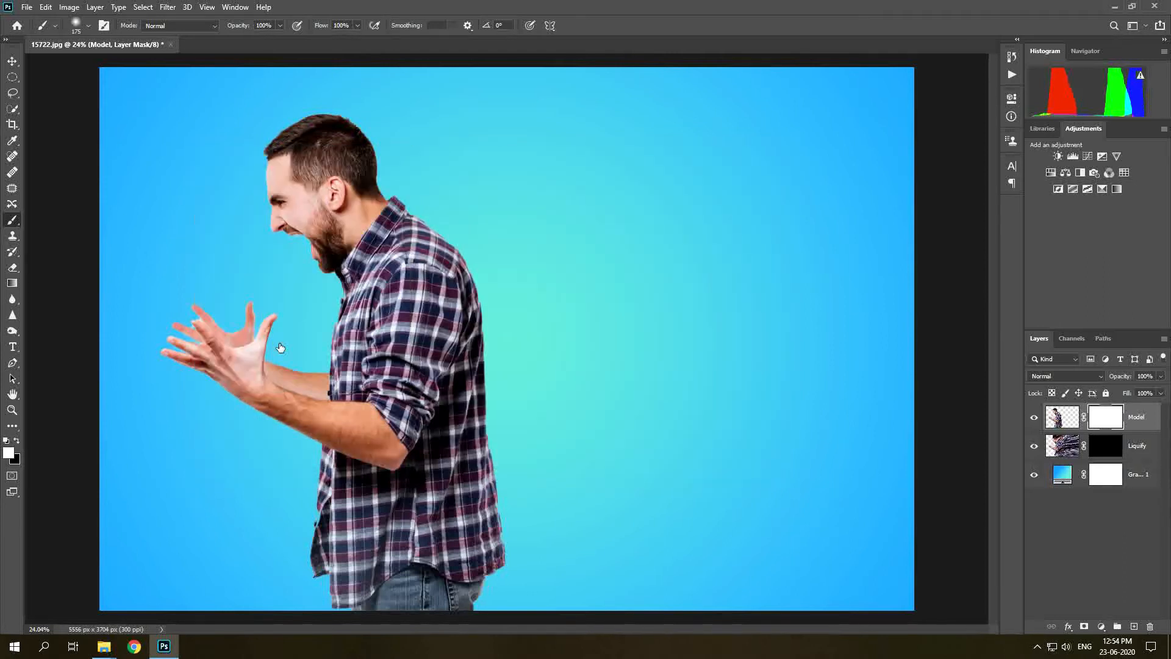
{"action": "right_click", "coordinate": [252, 266]}
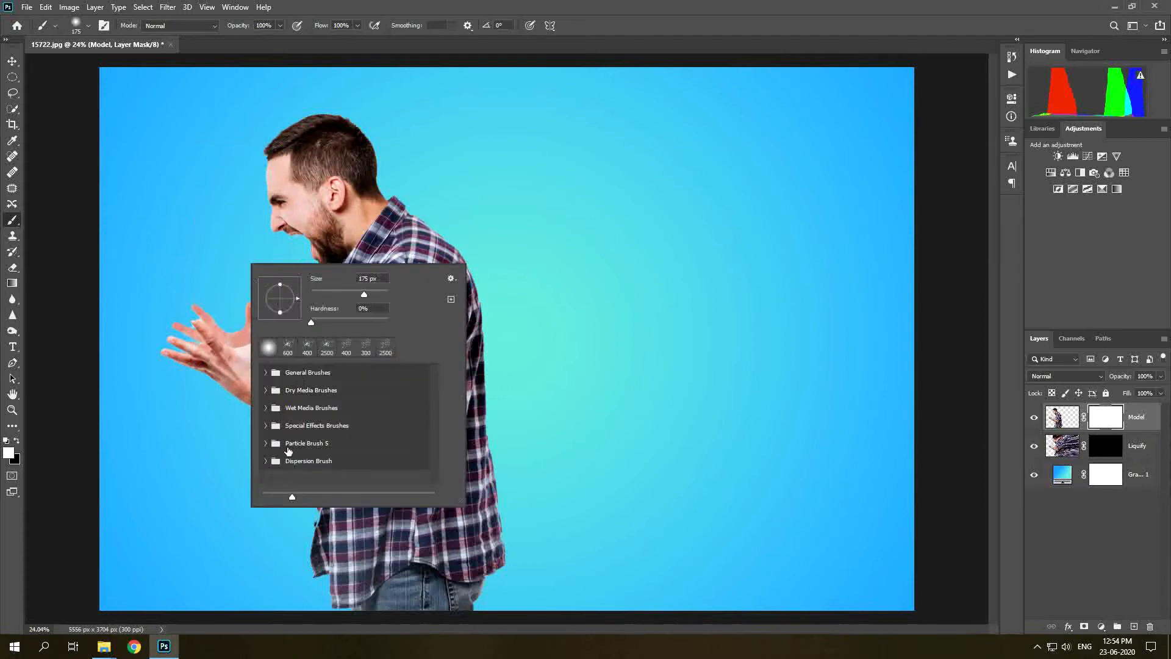
{"action": "left_click", "coordinate": [266, 461]}
{"action": "scroll", "coordinate": [304, 418], "scroll_direction": "down", "scroll_amount": 3}
{"action": "scroll", "coordinate": [303, 418], "scroll_direction": "down", "scroll_amount": 1}
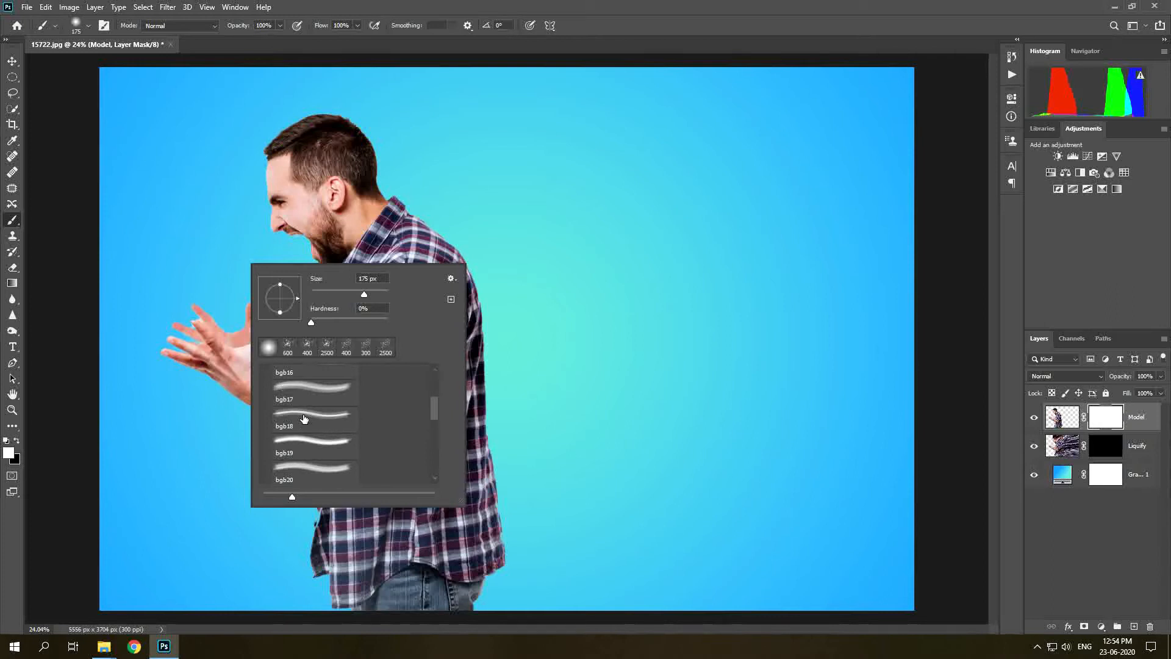
{"action": "left_click", "coordinate": [292, 449]}
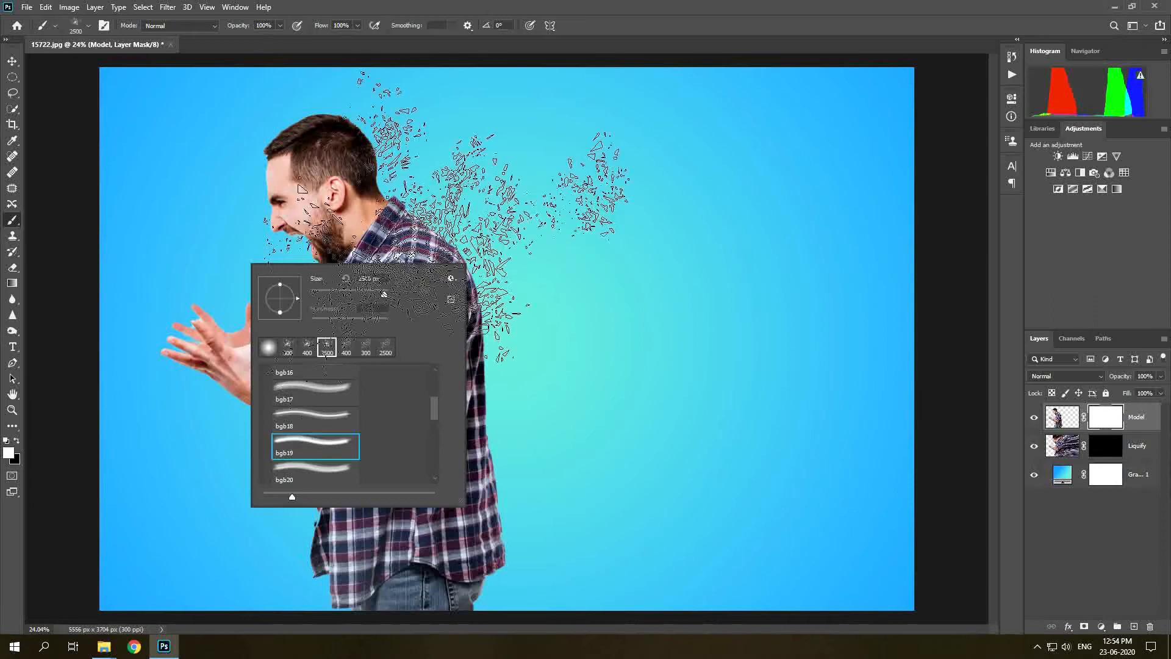
{"action": "left_click", "coordinate": [564, 181]}
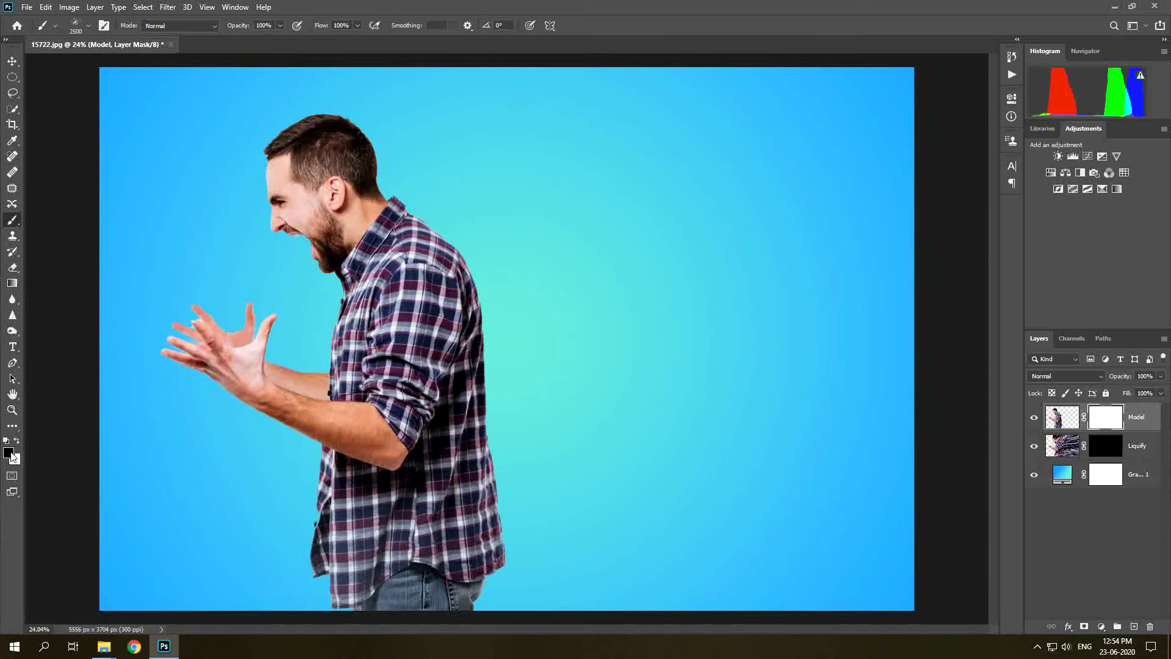
{"action": "key", "text": "bracketleft"}
{"action": "key", "text": "bracketleft"}
{"action": "key", "text": "bracketleft"}
{"action": "key", "text": "bracketleft"}
{"action": "key", "text": "bracketleft"}
{"action": "key", "text": "bracketleft"}
{"action": "key", "text": "bracketleft"}
{"action": "key", "text": "bracketleft"}
{"action": "key", "text": "bracketleft"}
{"action": "key", "text": "bracketleft"}
{"action": "key", "text": "bracketleft"}
{"action": "key", "text": "bracketleft"}
{"action": "key", "text": "bracketleft"}
{"action": "key", "text": "bracketleft"}
{"action": "key", "text": "bracketleft"}
{"action": "key", "text": "bracketleft"}
{"action": "key", "text": "bracketleft"}
{"action": "key", "text": "bracketleft"}
{"action": "key", "text": "bracketleft"}
{"action": "key", "text": "bracketleft"}
{"action": "key", "text": "bracketleft"}
{"action": "mouse_move", "coordinate": [281, 146]}
{"action": "left_mouse_down"}
{"action": "mouse_move", "coordinate": [335, 108]}
{"action": "mouse_move", "coordinate": [468, 271]}
{"action": "mouse_move", "coordinate": [495, 392]}
{"action": "mouse_move", "coordinate": [485, 405]}
{"action": "mouse_move", "coordinate": [498, 505]}
{"action": "mouse_move", "coordinate": [467, 588]}
{"action": "left_mouse_up"}
Select the Liquify layer's mask and, painting white at 1400 px, stamp dispersion particles above the man's head.
{"action": "key", "text": "bracketright"}
{"action": "key", "text": "bracketright"}
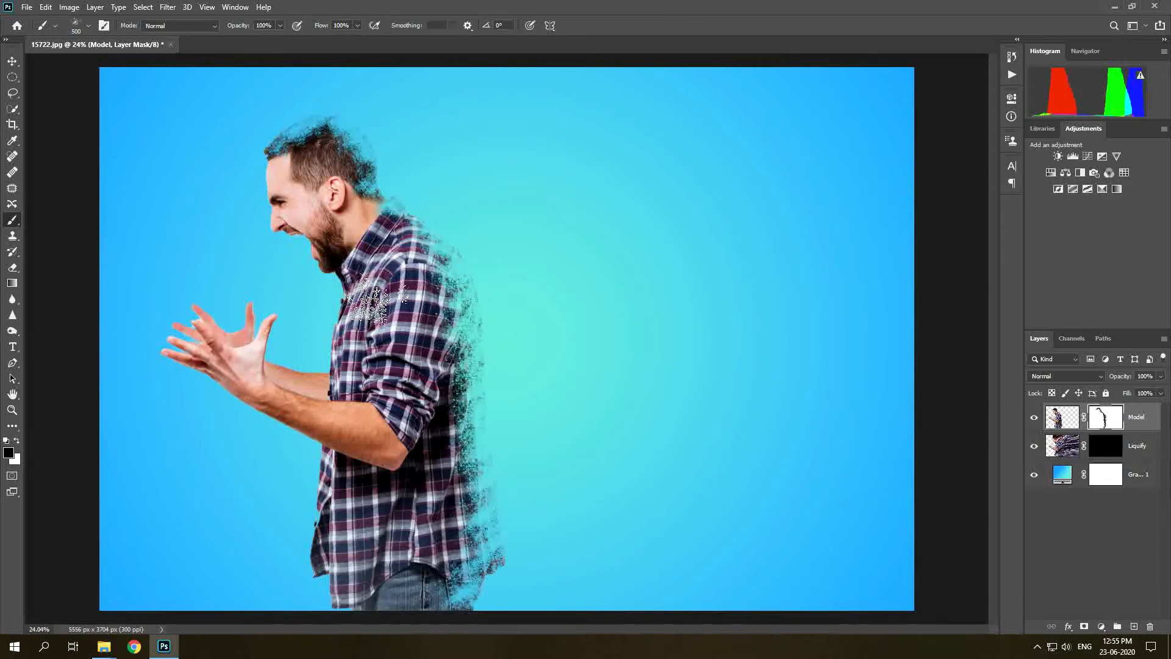
{"action": "left_click", "coordinate": [1126, 449]}
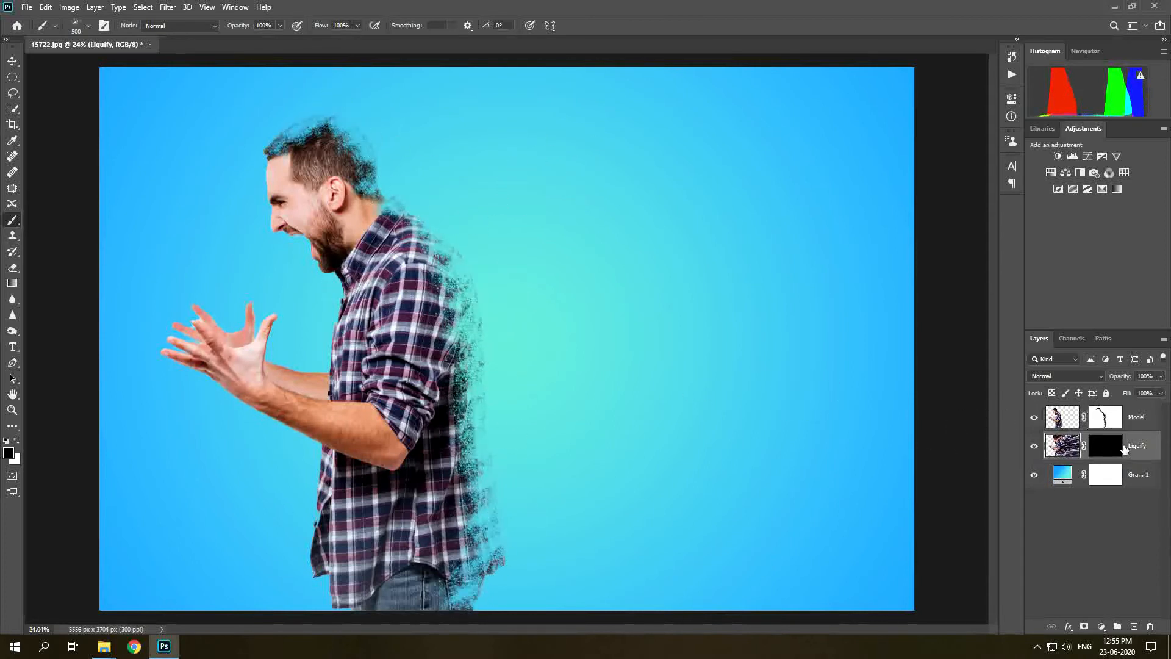
{"action": "left_click", "coordinate": [1107, 448]}
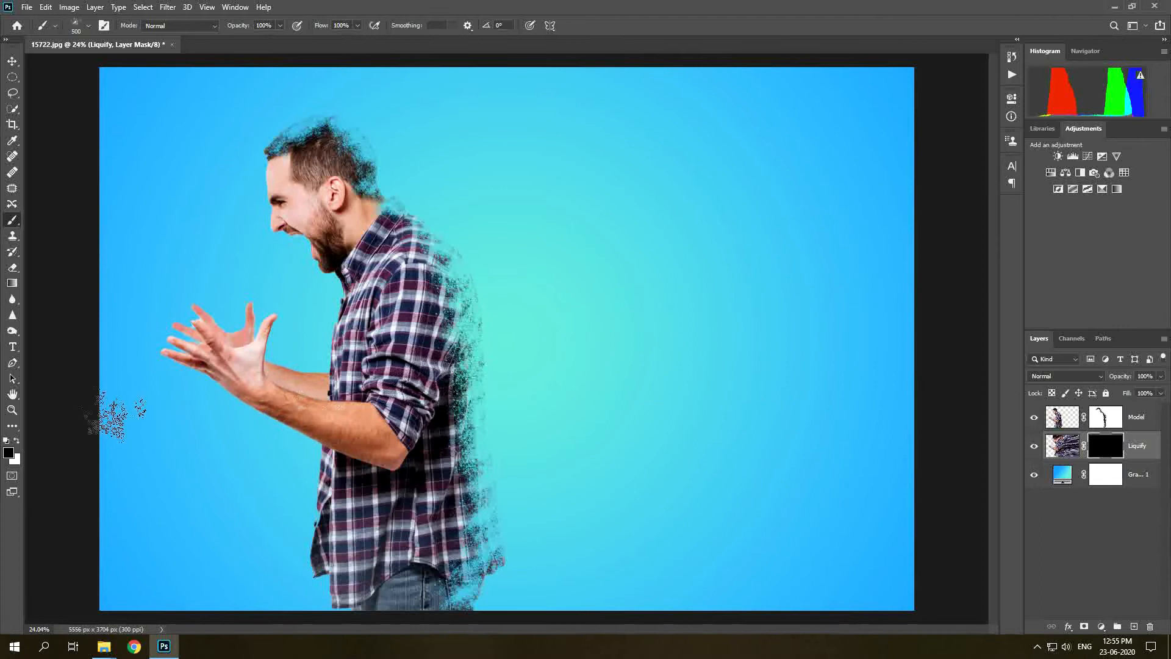
{"action": "left_click", "coordinate": [17, 441]}
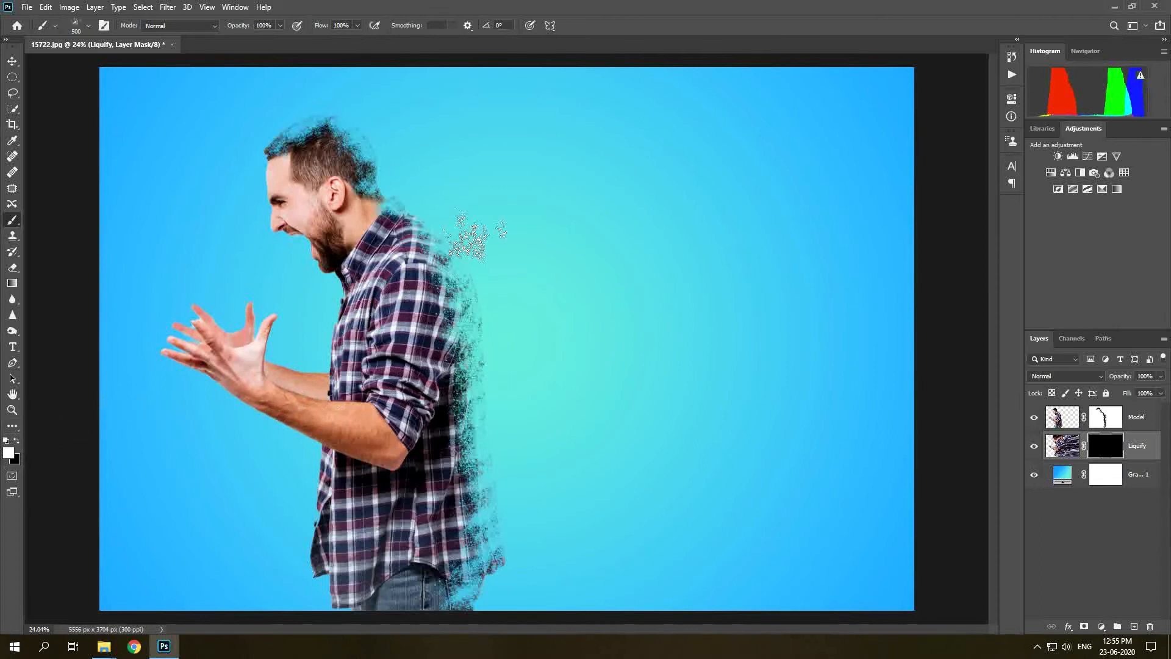
{"action": "key", "text": "bracketright"}
{"action": "key", "text": "bracketright"}
{"action": "key", "text": "bracketright"}
{"action": "key", "text": "bracketright"}
{"action": "key", "text": "bracketright"}
{"action": "key", "text": "bracketright"}
{"action": "key", "text": "bracketright"}
{"action": "key", "text": "bracketright"}
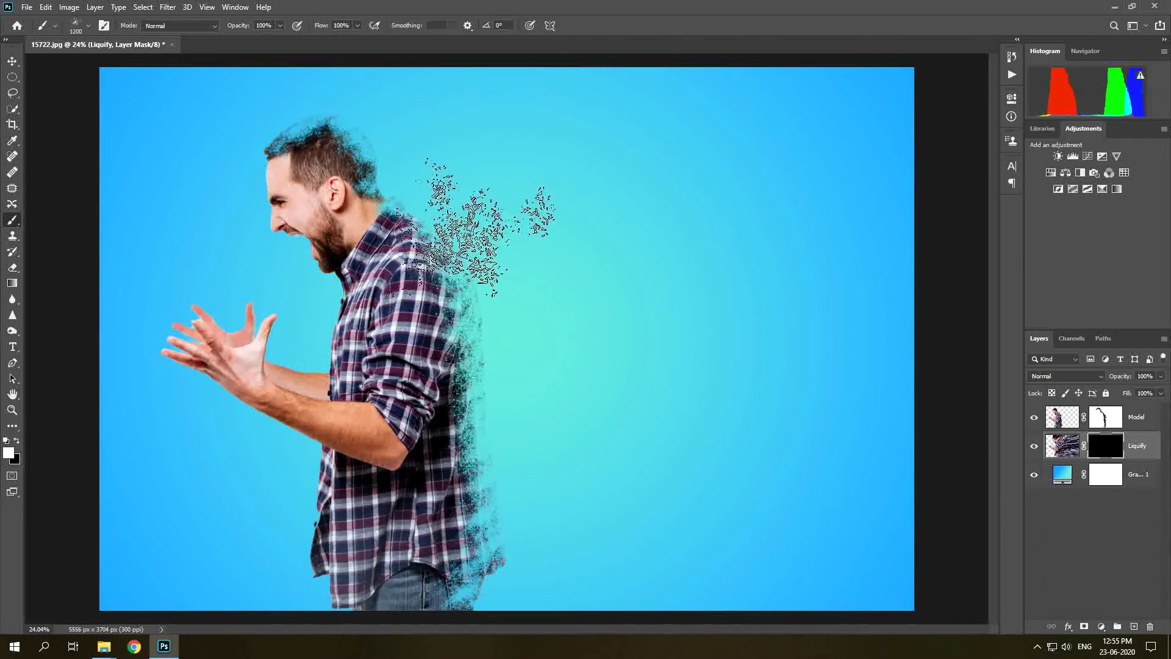
{"action": "key", "text": "bracketright"}
{"action": "key", "text": "bracketright"}
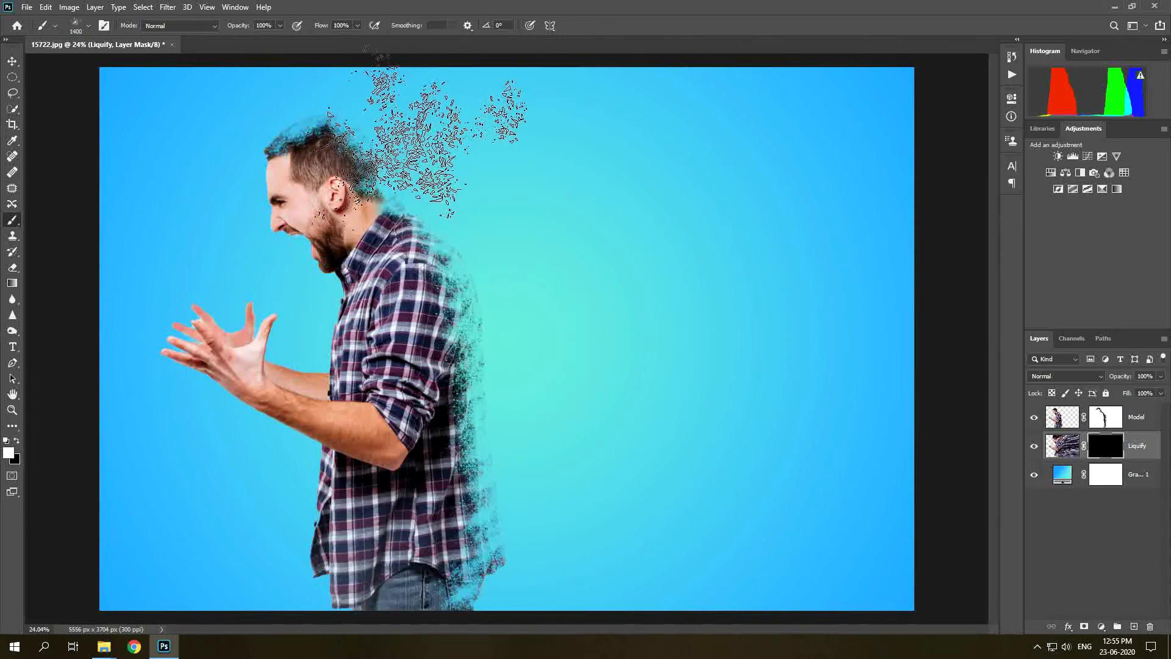
{"action": "left_click", "coordinate": [416, 140]}
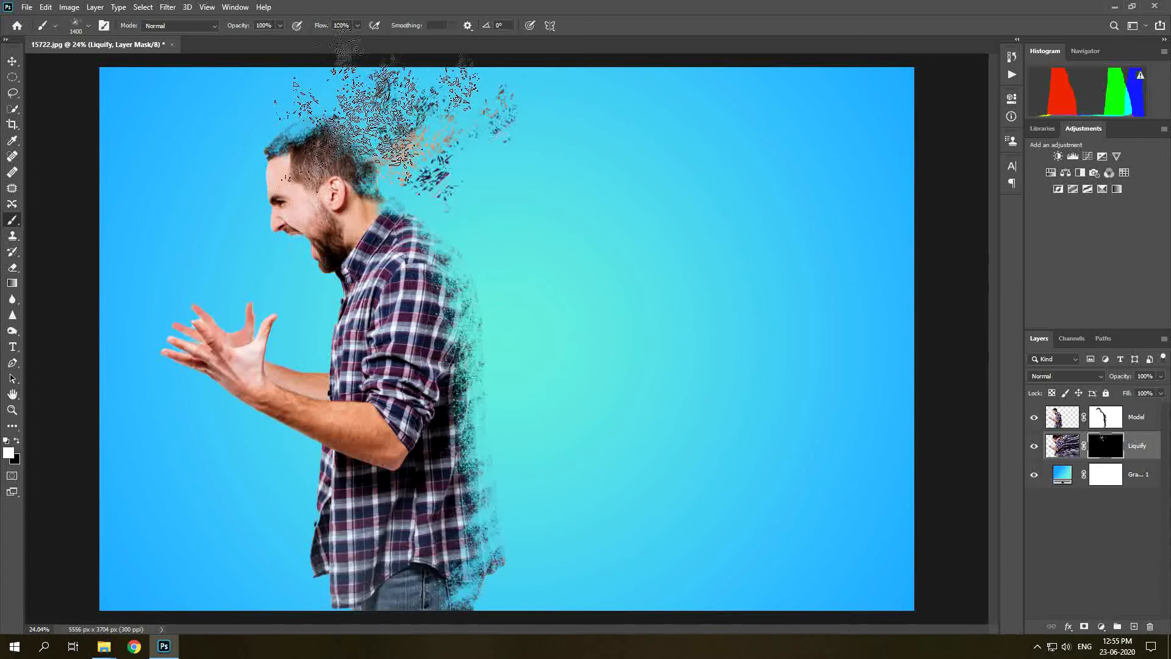
Reduce the brush to 1300 px and stamp more particles around the head and behind the back.
{"action": "key", "text": "bracketleft"}
{"action": "left_click", "coordinate": [340, 83]}
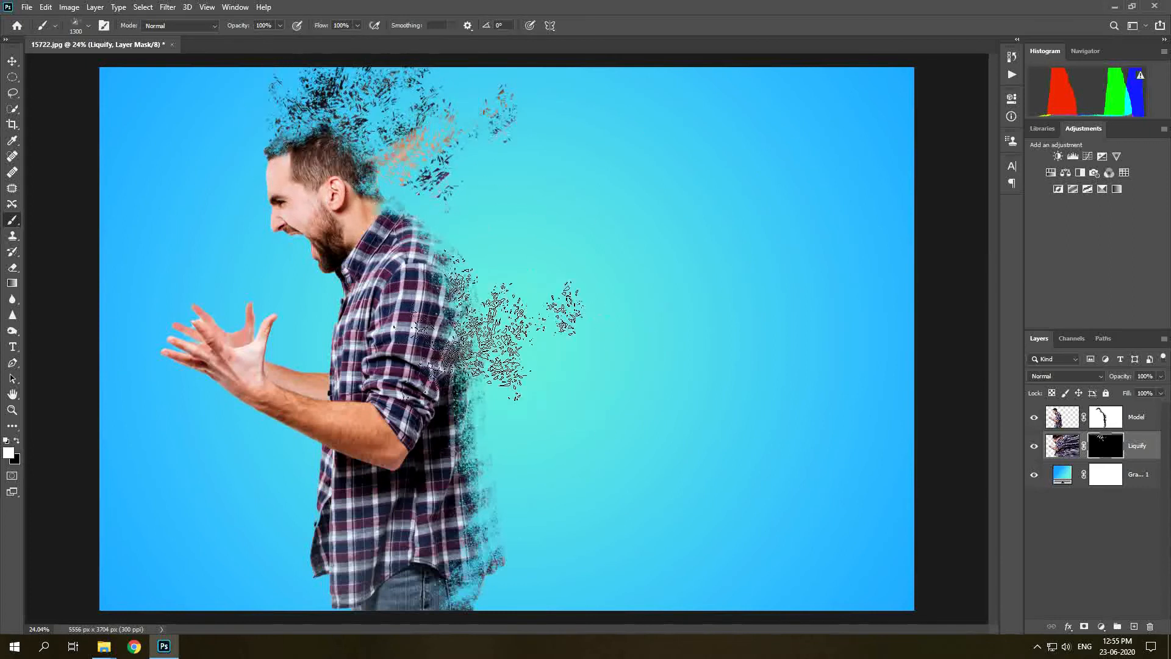
{"action": "left_click", "coordinate": [438, 207]}
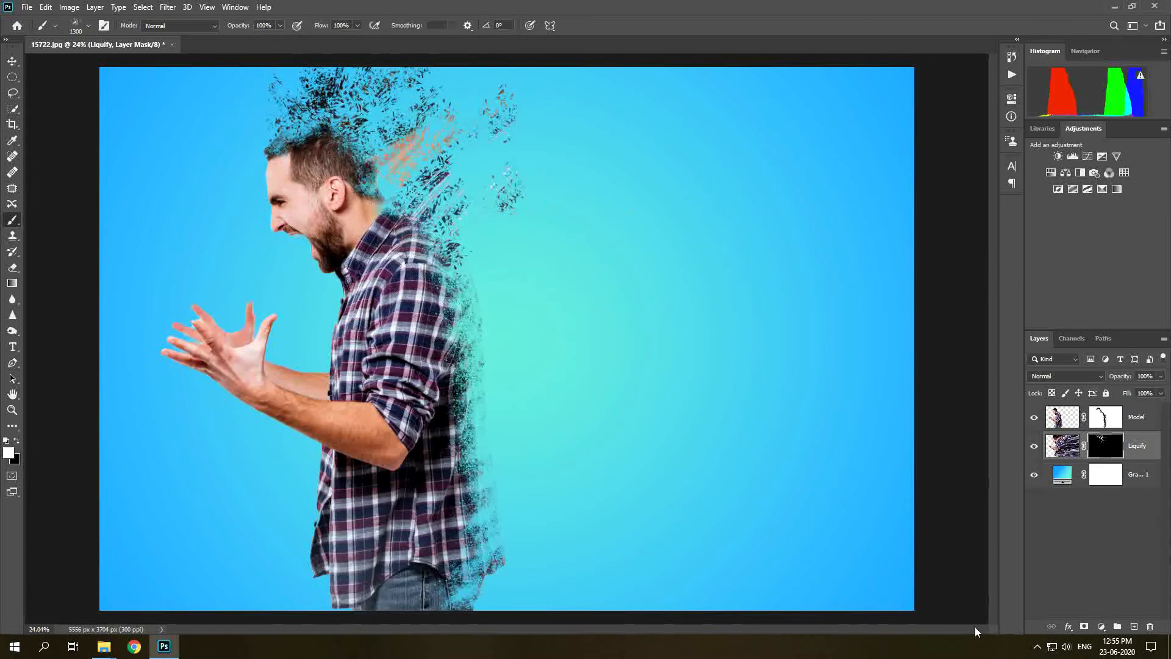
{"action": "left_click", "coordinate": [512, 269]}
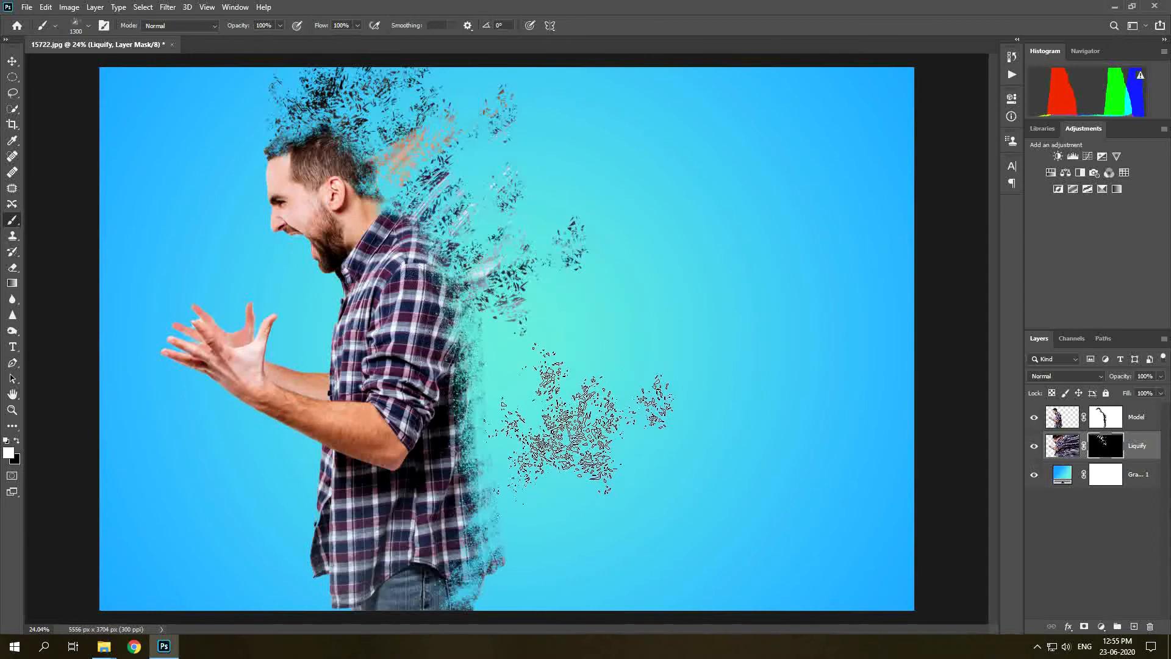
Switch to the bgb23 dispersion brush at 2500 px and stamp particles behind the torso.
{"action": "scroll", "coordinate": [538, 518], "scroll_direction": "down", "scroll_amount": 4}
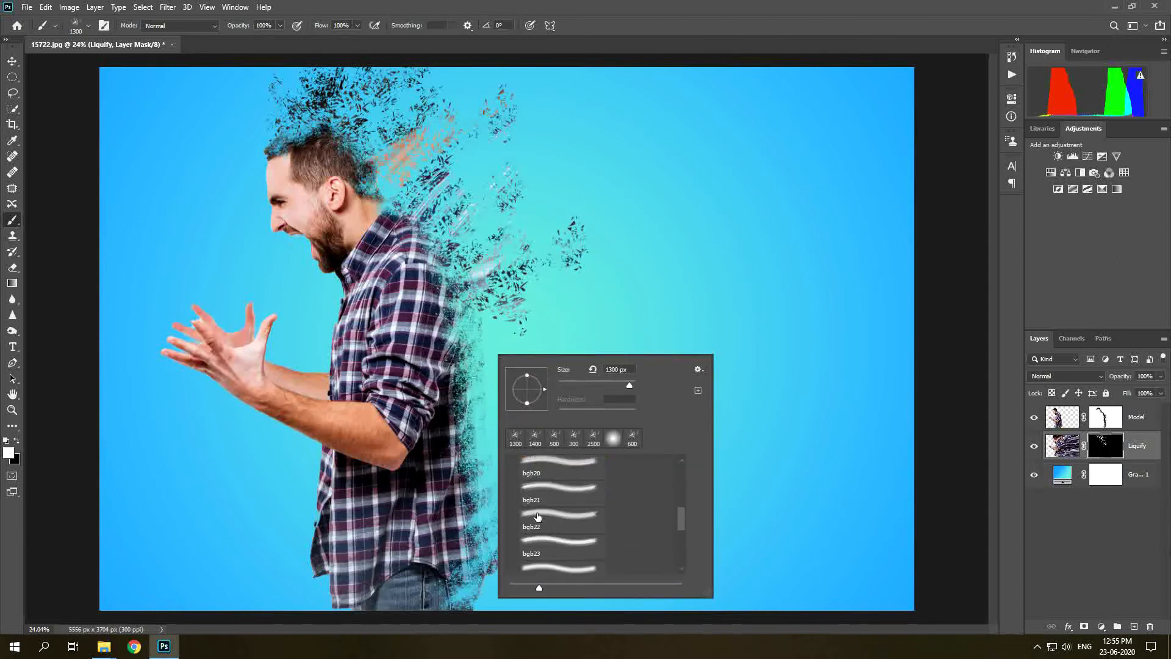
{"action": "left_click", "coordinate": [540, 529]}
{"action": "left_click", "coordinate": [541, 539]}
{"action": "left_click", "coordinate": [541, 328]}
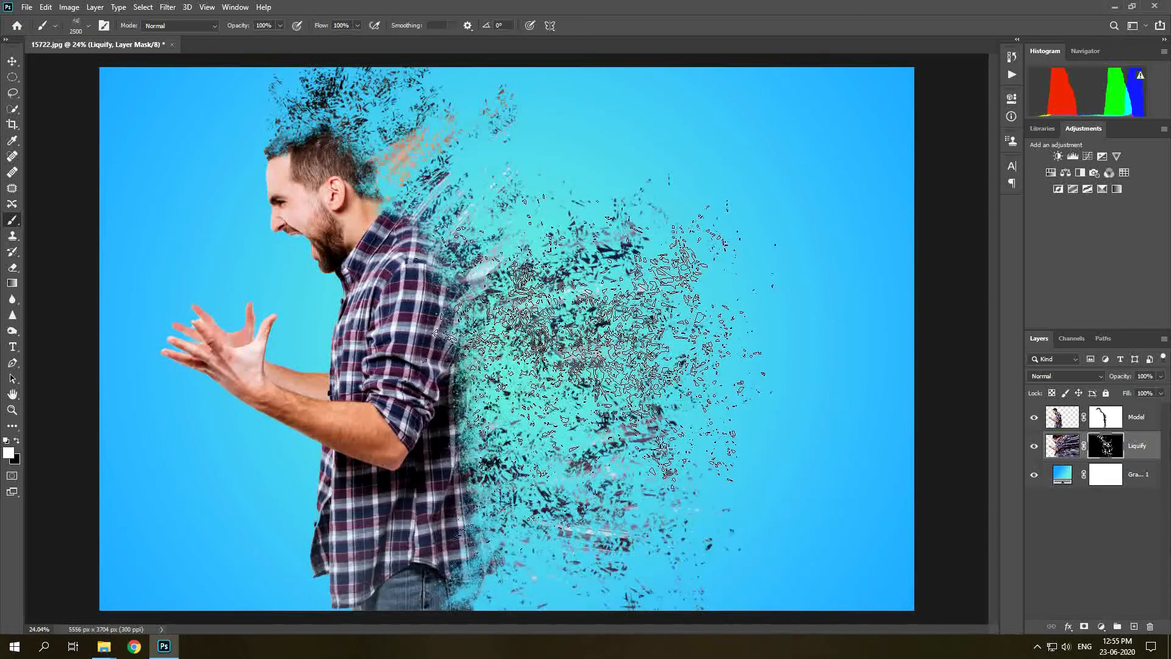
Rotate the brush tip to -85° and stamp more dispersion particles across the right half of the Liquify mask.
{"action": "right_click", "coordinate": [601, 379]}
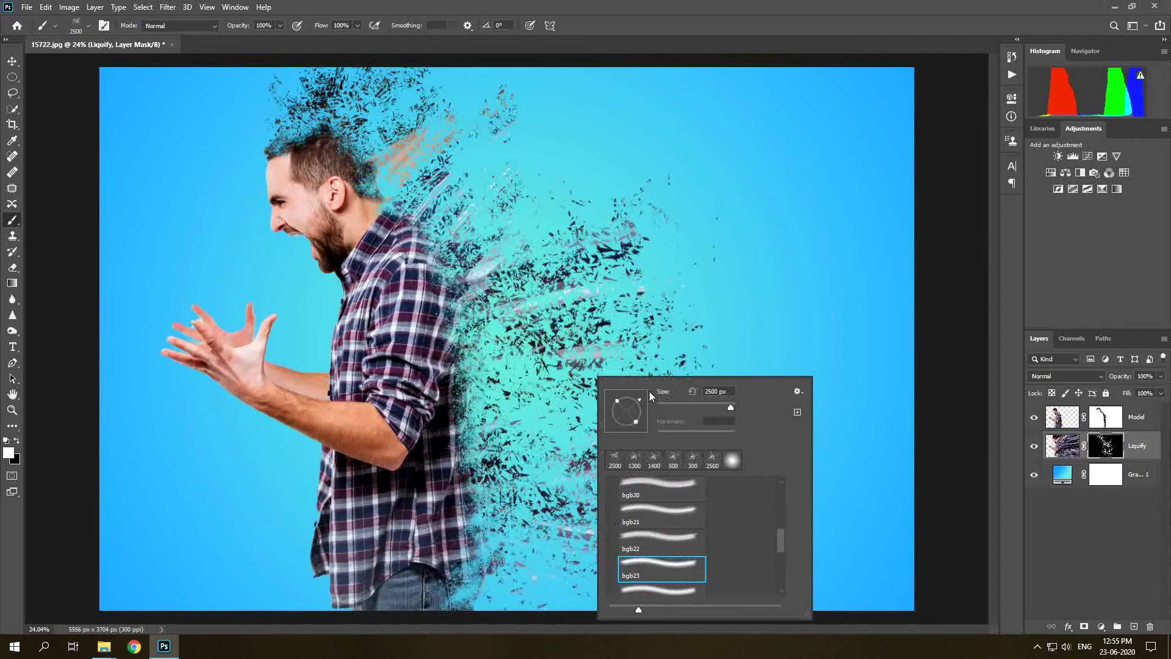
{"action": "left_click", "coordinate": [580, 181]}
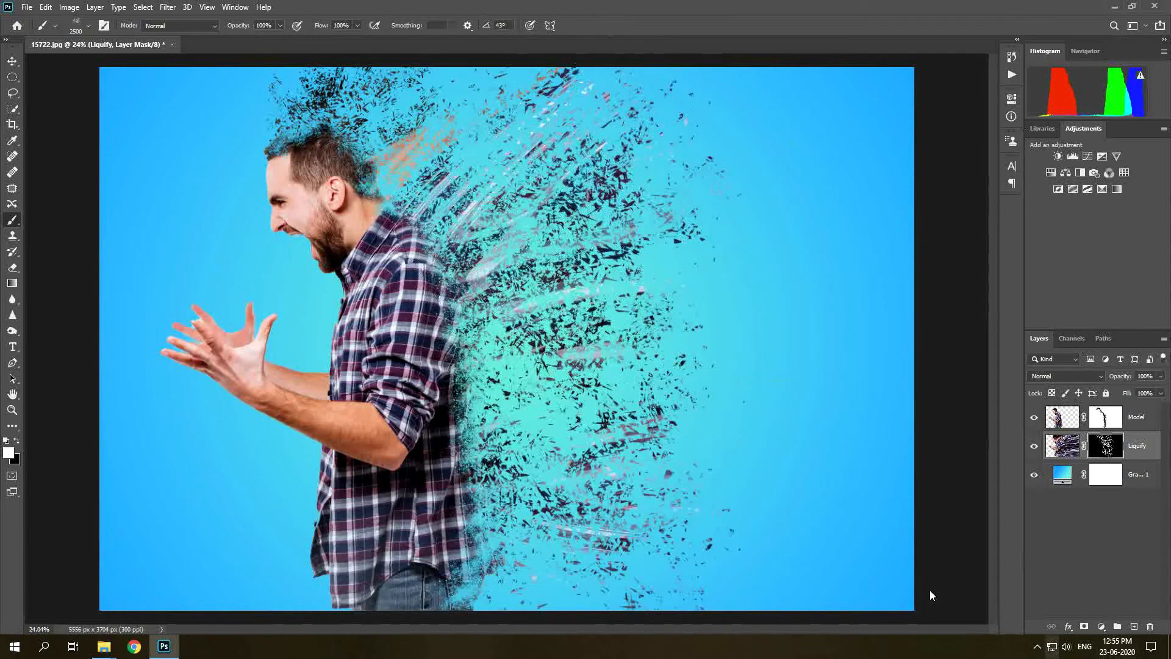
{"action": "right_click", "coordinate": [719, 356]}
{"action": "left_click_drag", "start_coordinate": [736, 393], "coordinate": [753, 444]}
{"action": "left_click", "coordinate": [756, 342]}
{"action": "left_click", "coordinate": [759, 183]}
{"action": "right_click", "coordinate": [730, 393]}
{"action": "left_click", "coordinate": [763, 488]}
{"action": "left_click", "coordinate": [641, 452]}
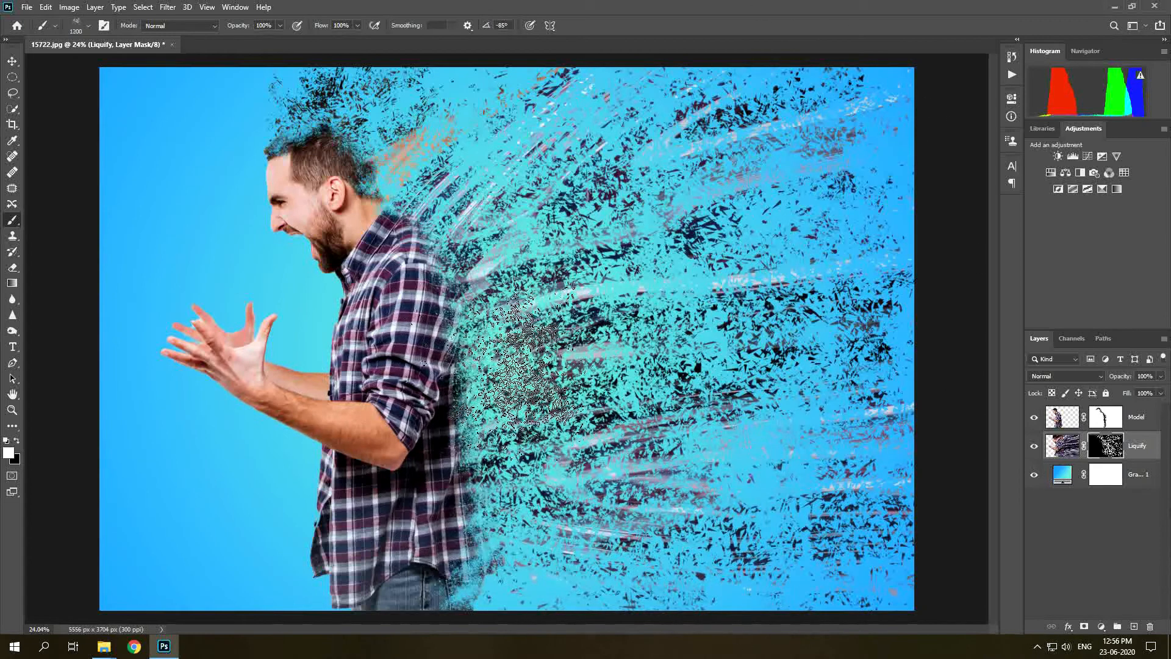
{"action": "left_click", "coordinate": [498, 368]}
{"action": "left_click", "coordinate": [528, 592]}
{"action": "left_click", "coordinate": [733, 558]}
{"action": "left_click", "coordinate": [473, 110]}
{"action": "left_click", "coordinate": [879, 138]}
{"action": "left_click", "coordinate": [461, 295]}
Select the Model mask, switch to black, shrink the brush to about 800 px and stamp dispersion along the arm and back.
{"action": "left_click", "coordinate": [1106, 417]}
{"action": "key", "text": "bracketleft"}
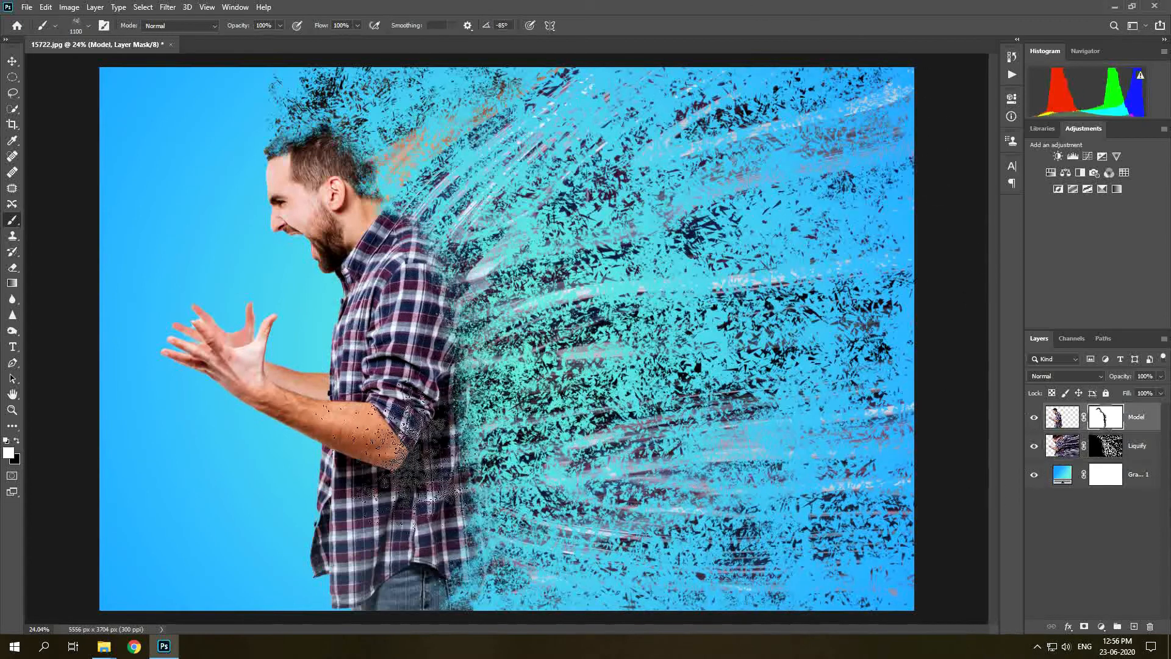
{"action": "key", "text": "x"}
{"action": "key", "text": "bracketleft"}
{"action": "key", "text": "bracketleft"}
{"action": "key", "text": "bracketleft"}
{"action": "left_click", "coordinate": [442, 305]}
{"action": "left_click", "coordinate": [458, 439]}
{"action": "left_click", "coordinate": [448, 531]}
{"action": "left_click", "coordinate": [345, 143]}
{"action": "left_click", "coordinate": [434, 269]}
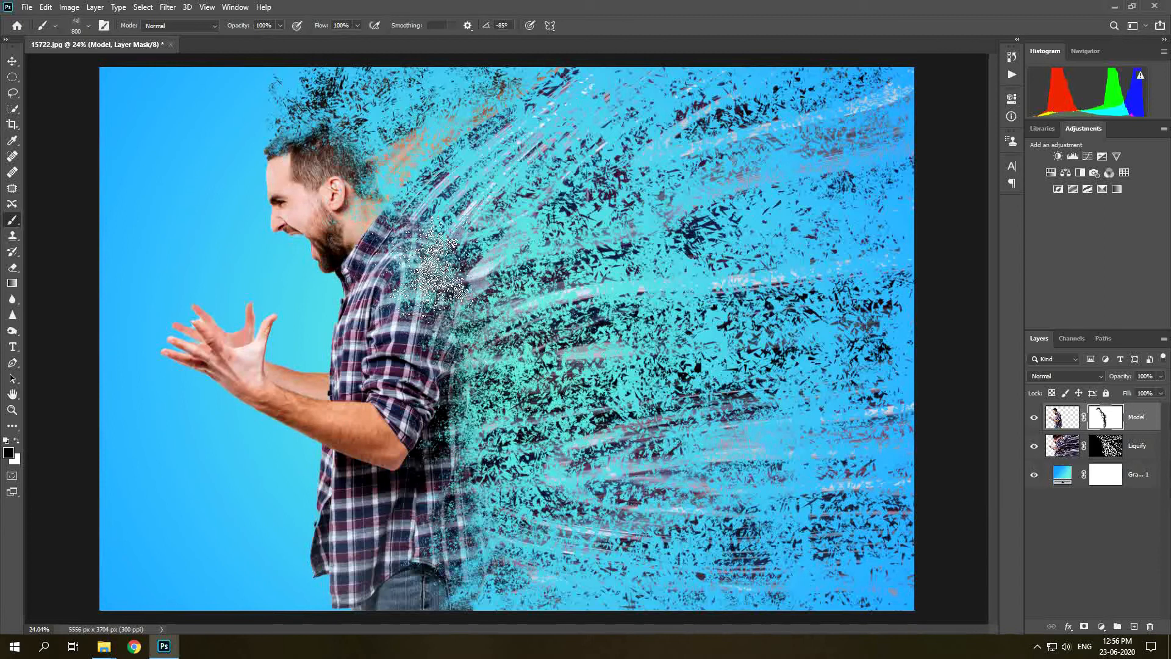
{"action": "left_click", "coordinate": [442, 352]}
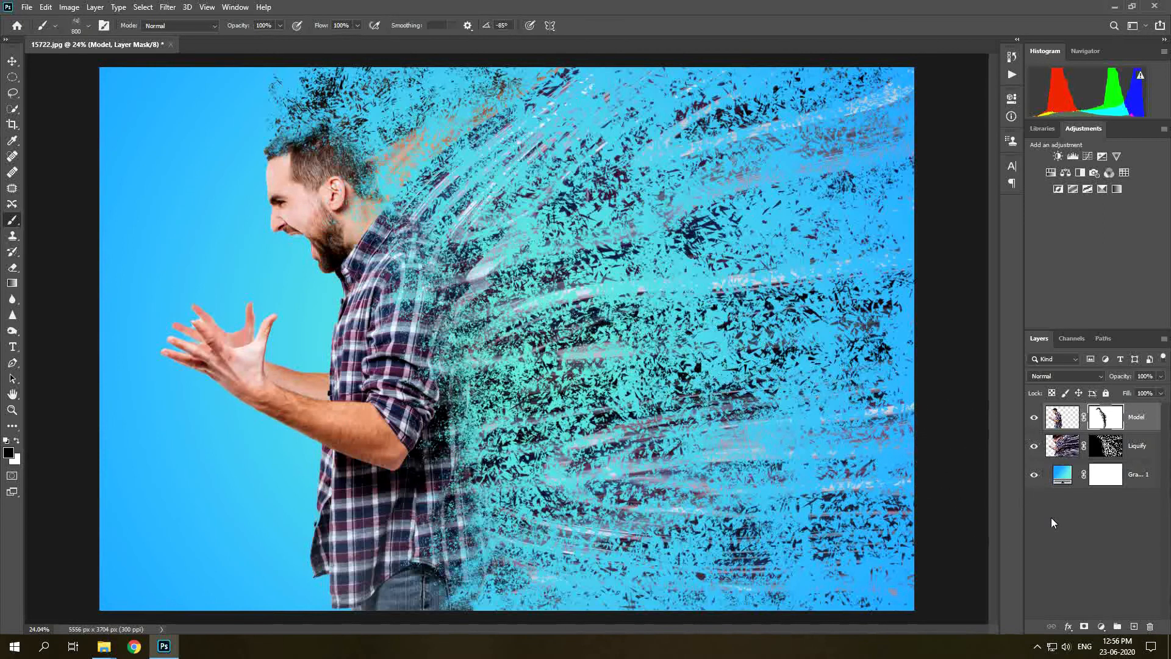
Add a Gradient Map adjustment layer at the top of the layer stack.
{"action": "left_click", "coordinate": [1080, 545]}
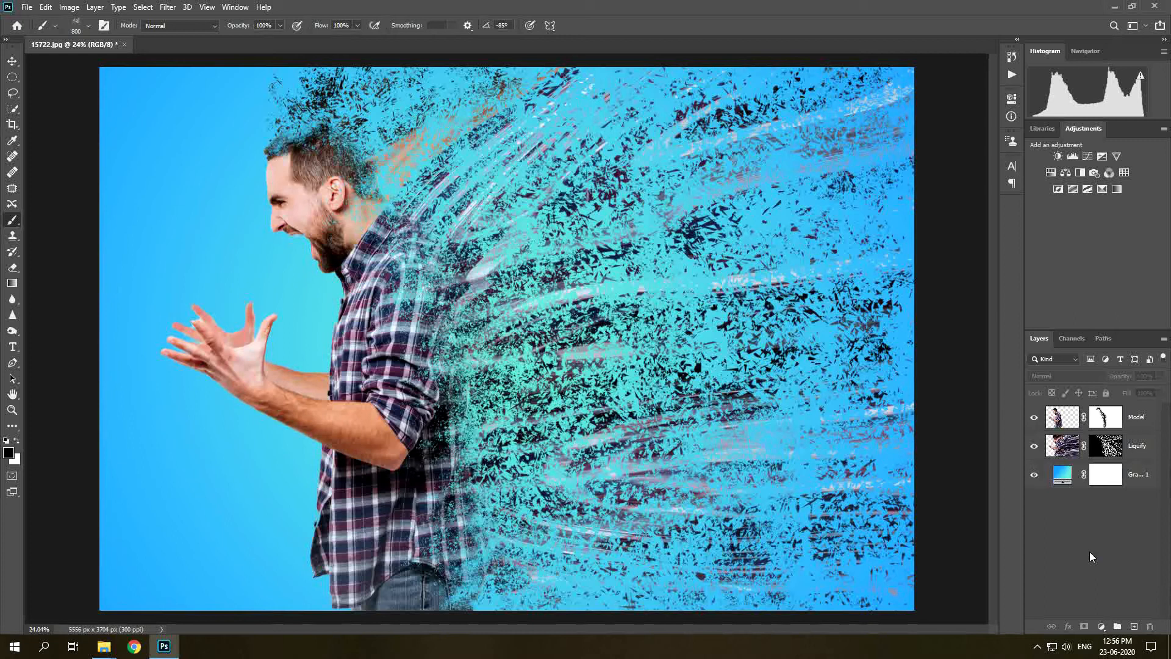
{"action": "left_click", "coordinate": [1102, 629]}
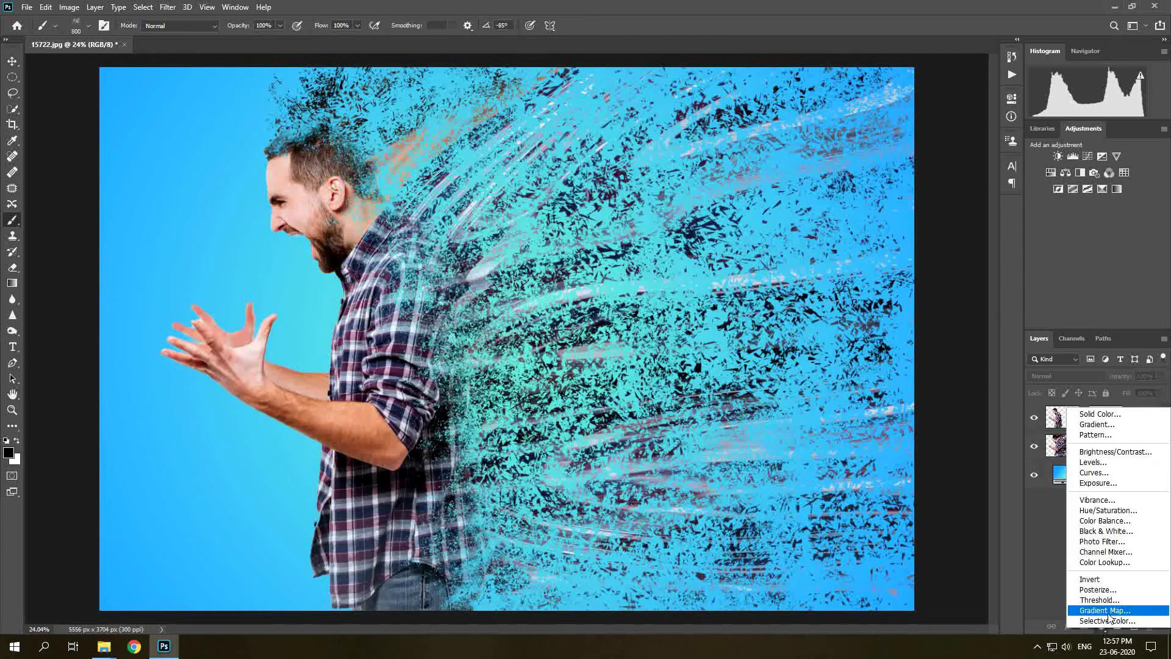
{"action": "left_click", "coordinate": [1105, 610]}
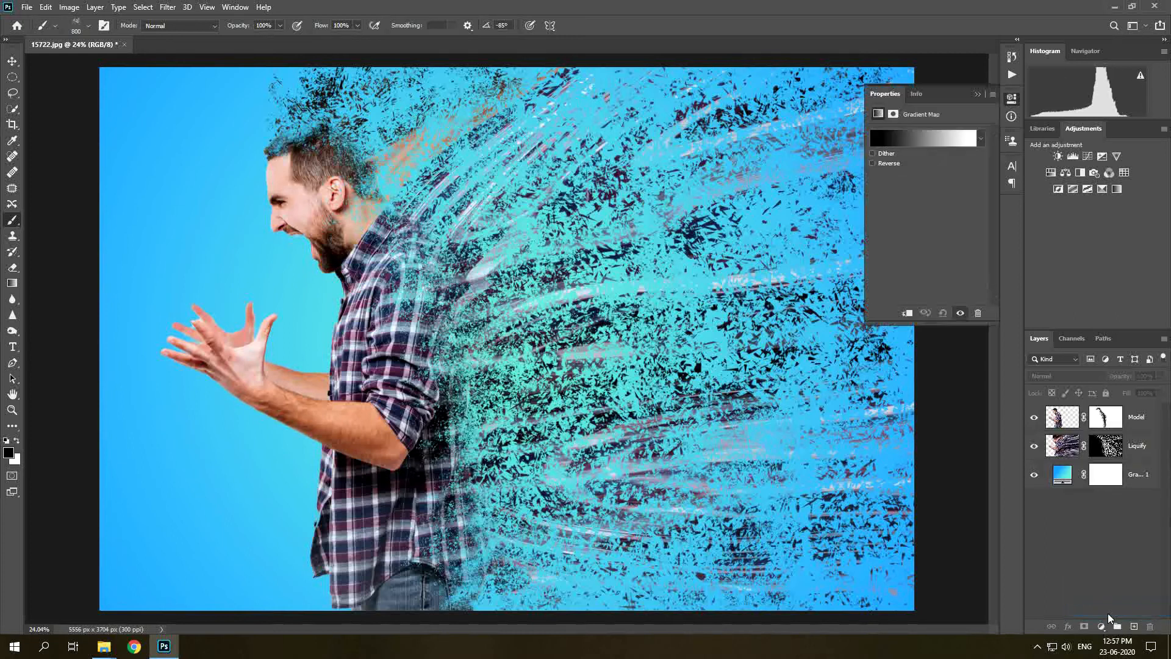
Apply the Orange_03 preset from the Oranges gradient folder to the gradient map and close its properties.
{"action": "left_click", "coordinate": [895, 142]}
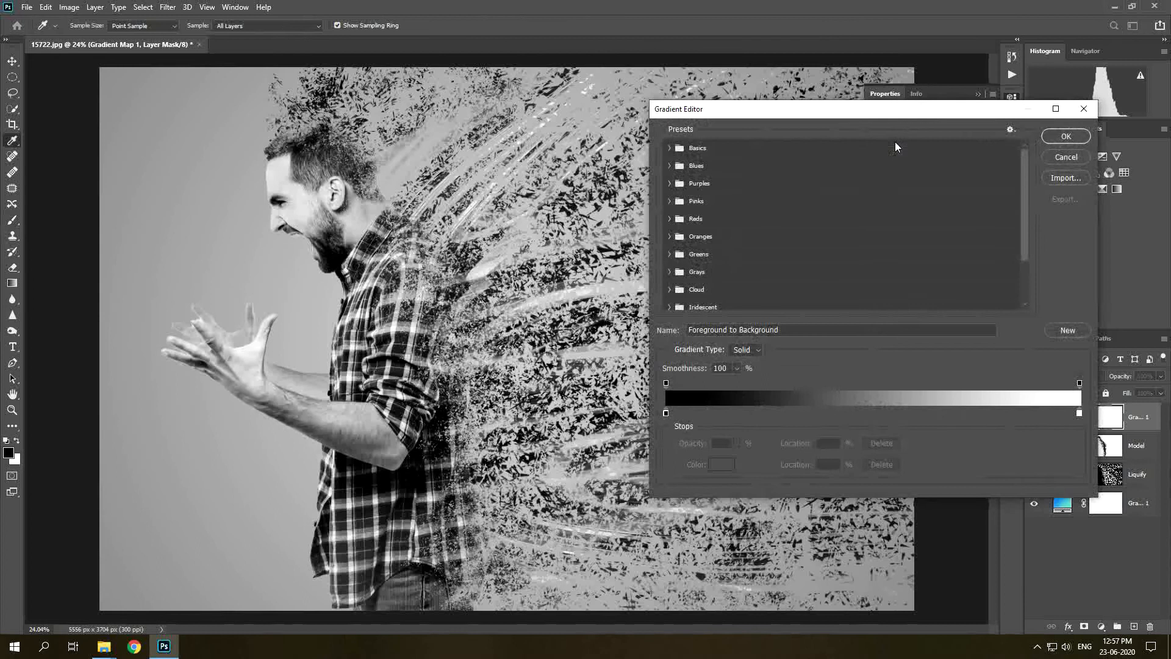
{"action": "left_click", "coordinate": [690, 236]}
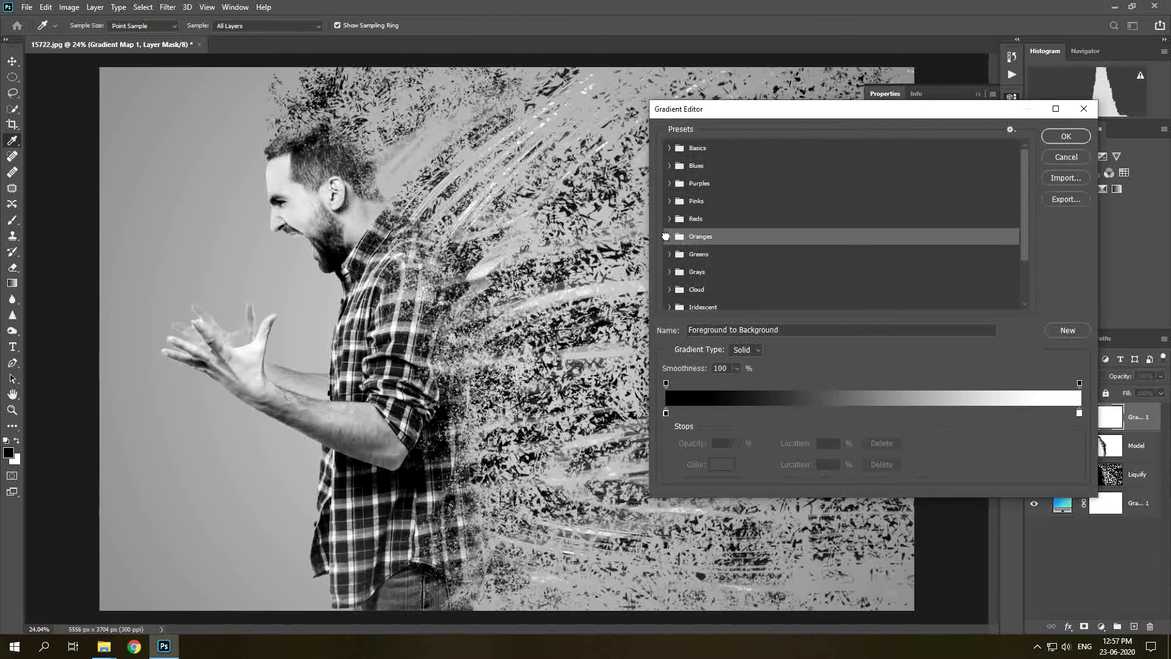
{"action": "left_click", "coordinate": [669, 236]}
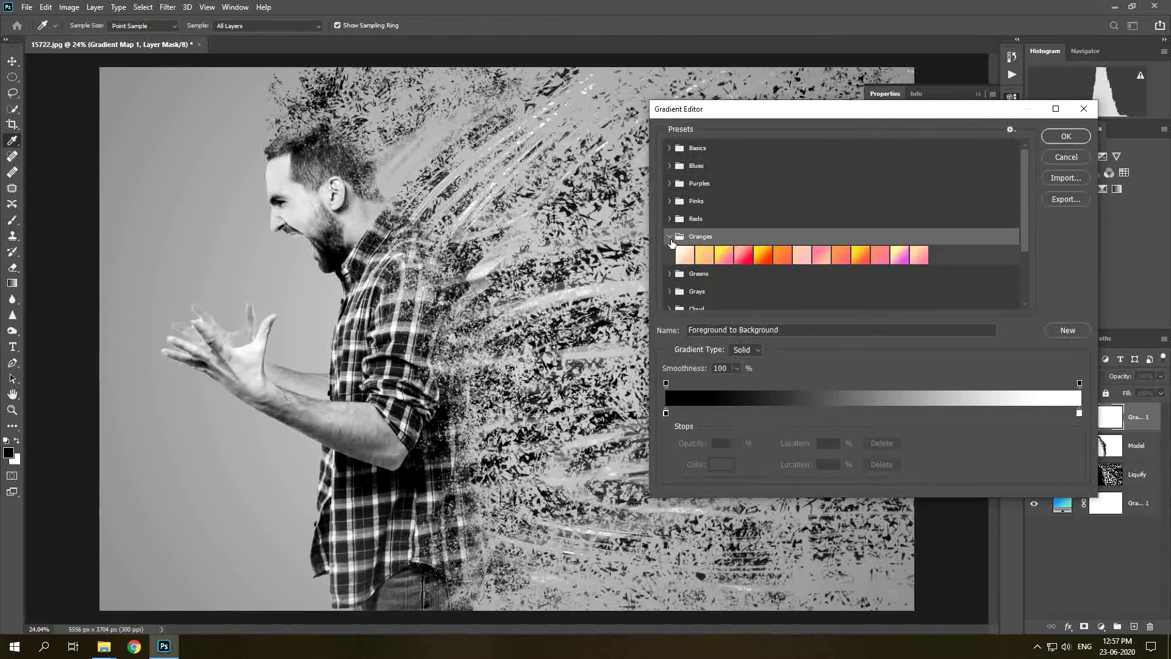
{"action": "left_click", "coordinate": [723, 257]}
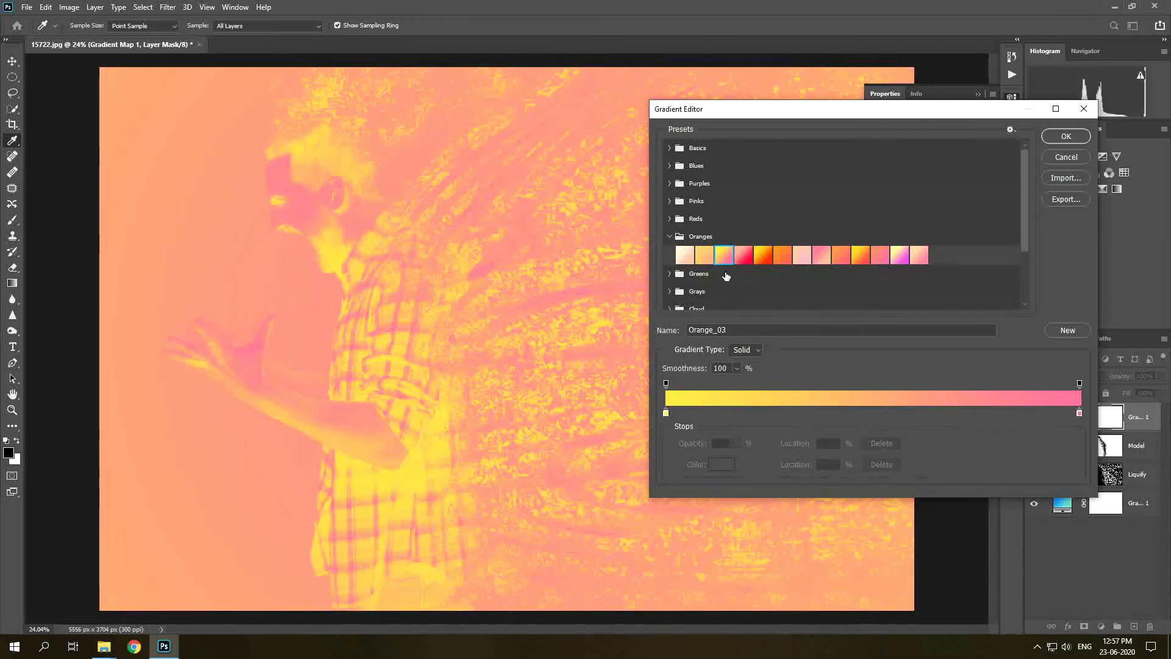
{"action": "left_click", "coordinate": [1064, 140]}
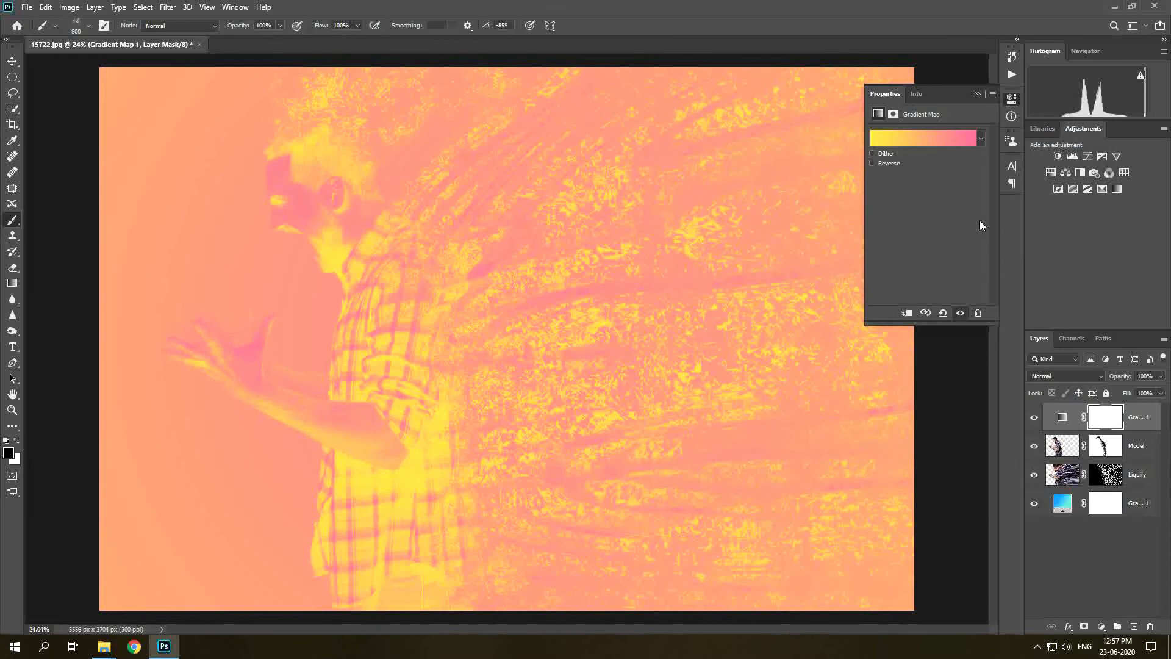
{"action": "left_click", "coordinate": [976, 96]}
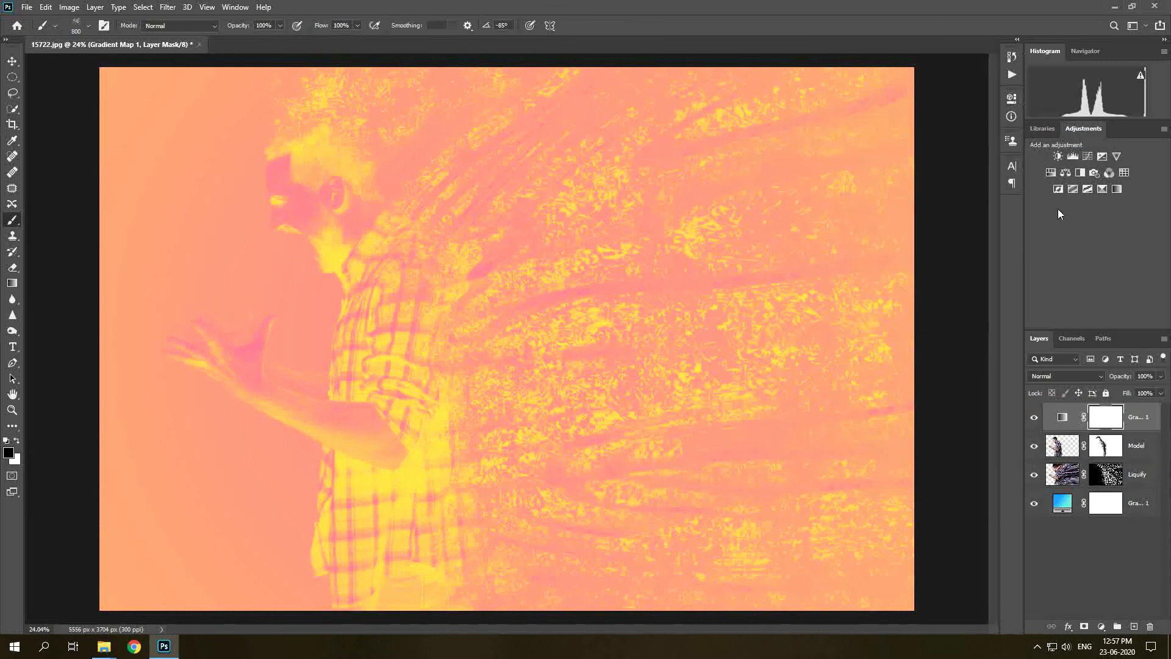
Set the gradient map layer's blend mode to Overlay and lower its opacity to 28%.
{"action": "left_click", "coordinate": [1077, 375]}
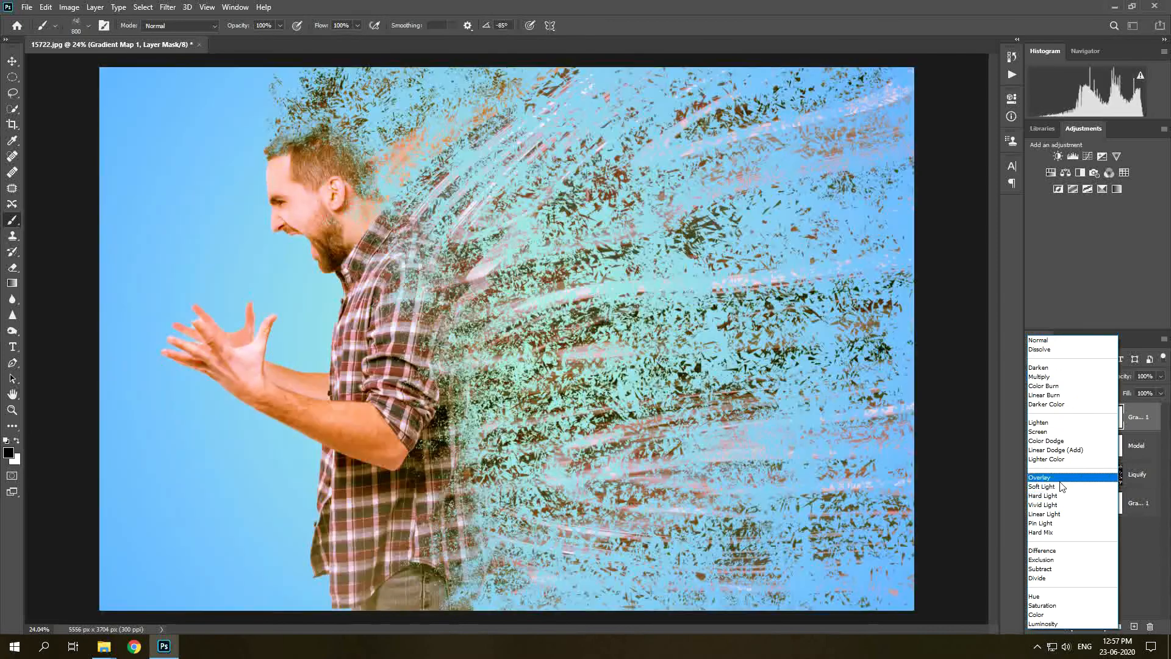
{"action": "left_click", "coordinate": [1064, 478]}
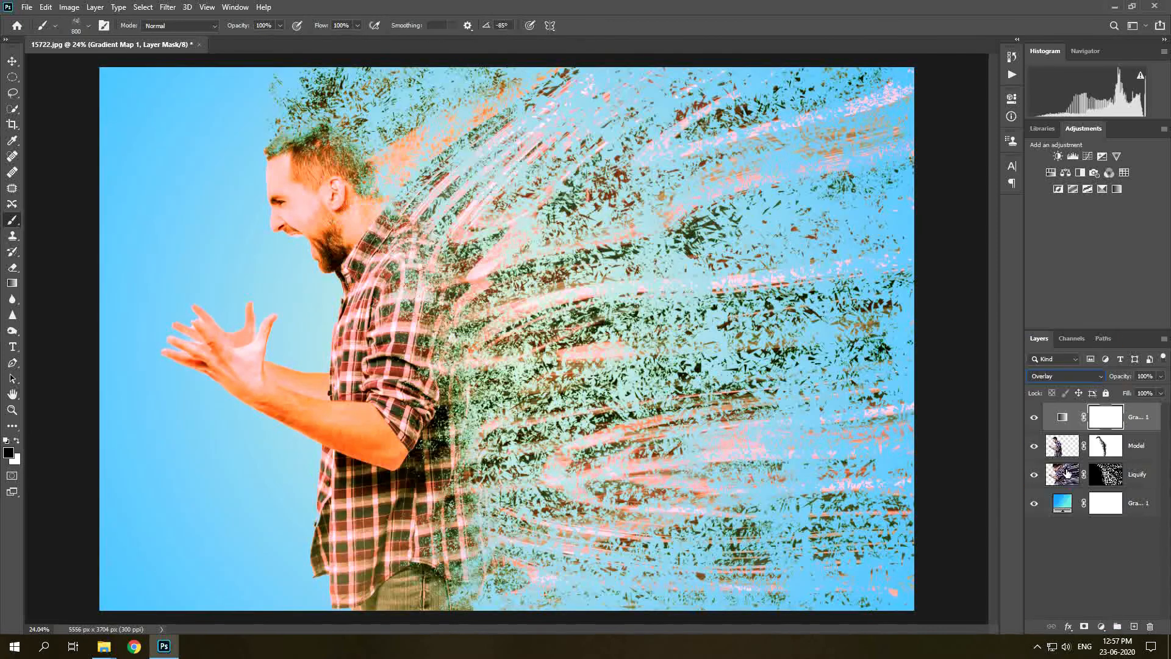
{"action": "left_click_drag", "start_coordinate": [1127, 376], "coordinate": [1109, 377]}
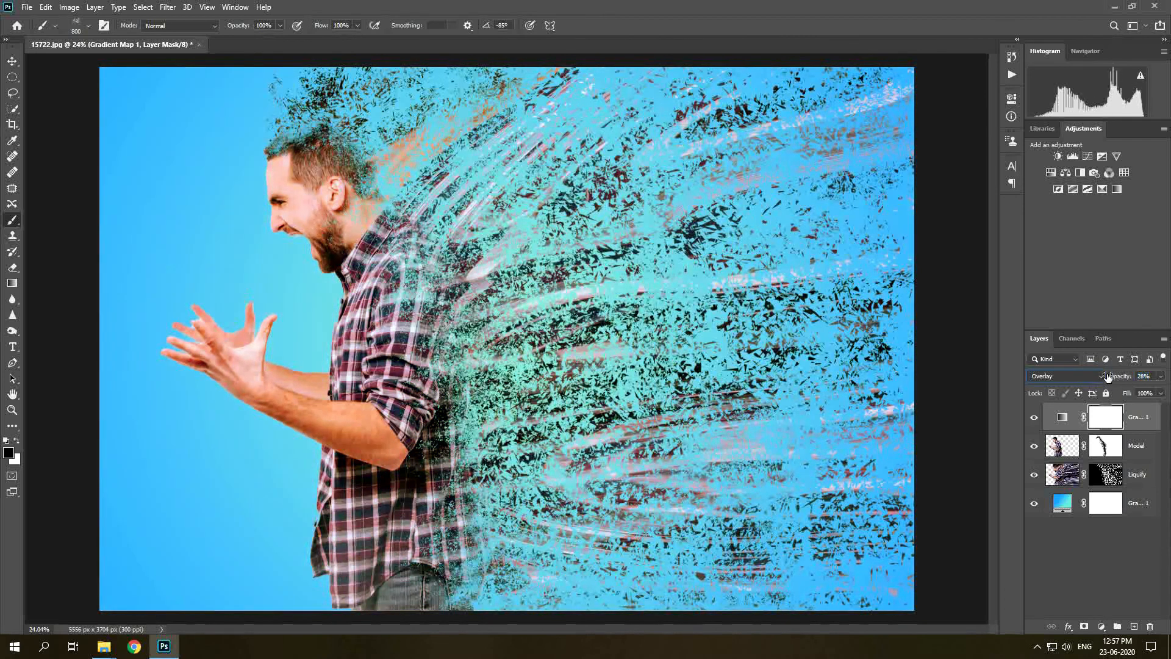